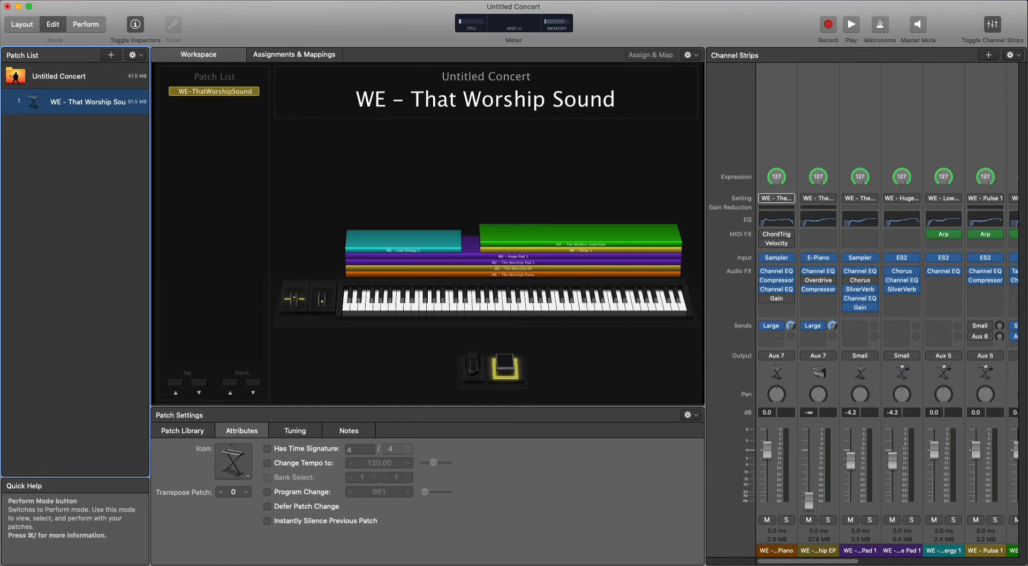
{"action": "left_click", "coordinate": [83, 0]}
{"action": "left_click", "coordinate": [86, 9]}
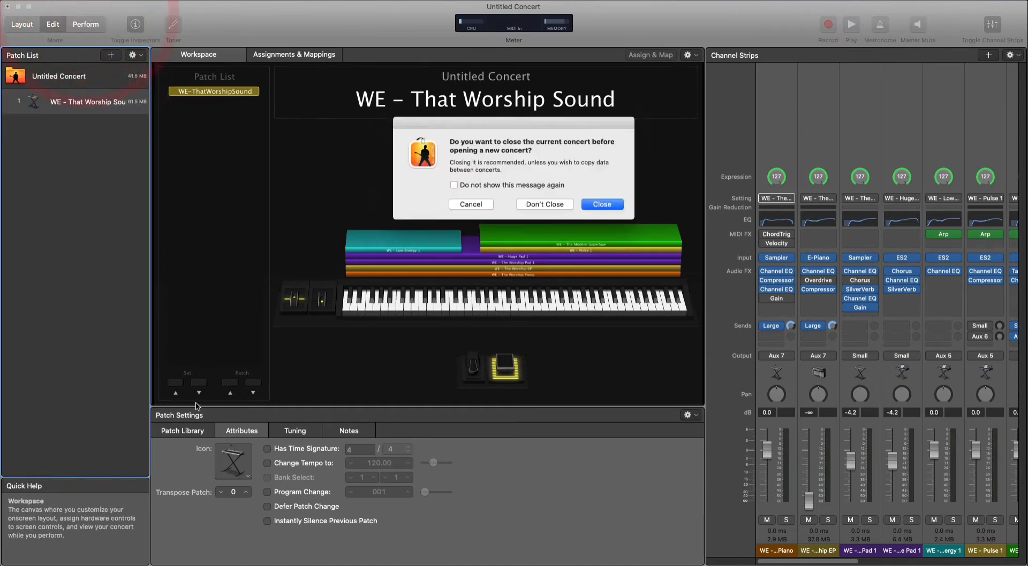
{"action": "left_click", "coordinate": [542, 206]}
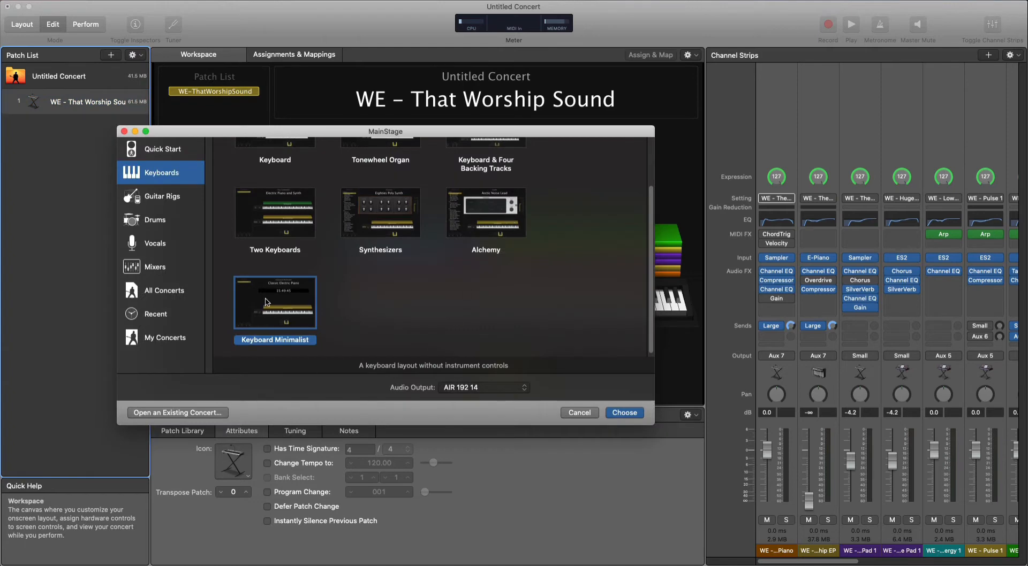
{"action": "left_click", "coordinate": [573, 413]}
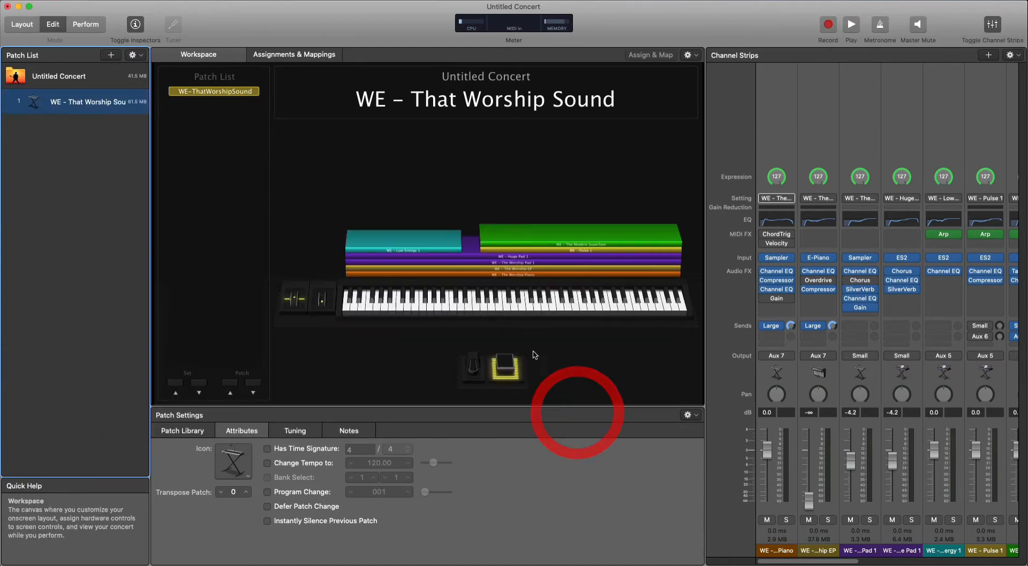
Examine the patch's keyboard layers, including Huge Pad 1, Low Energy 1, Pulse 1 and The Modern SuperSaw, alongside their channel strips.
{"action": "double_click", "coordinate": [80, 112]}
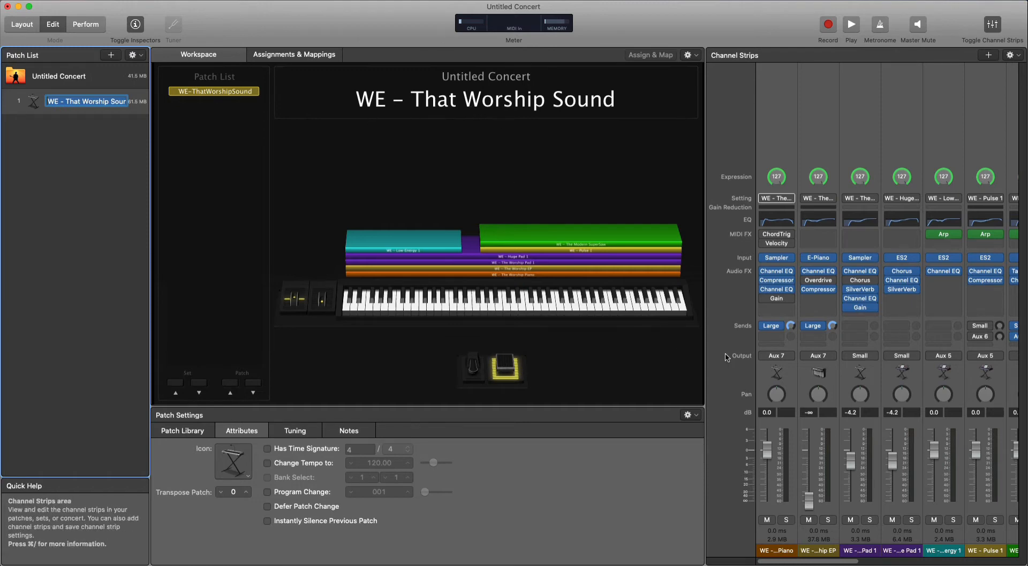
{"action": "left_click", "coordinate": [510, 271]}
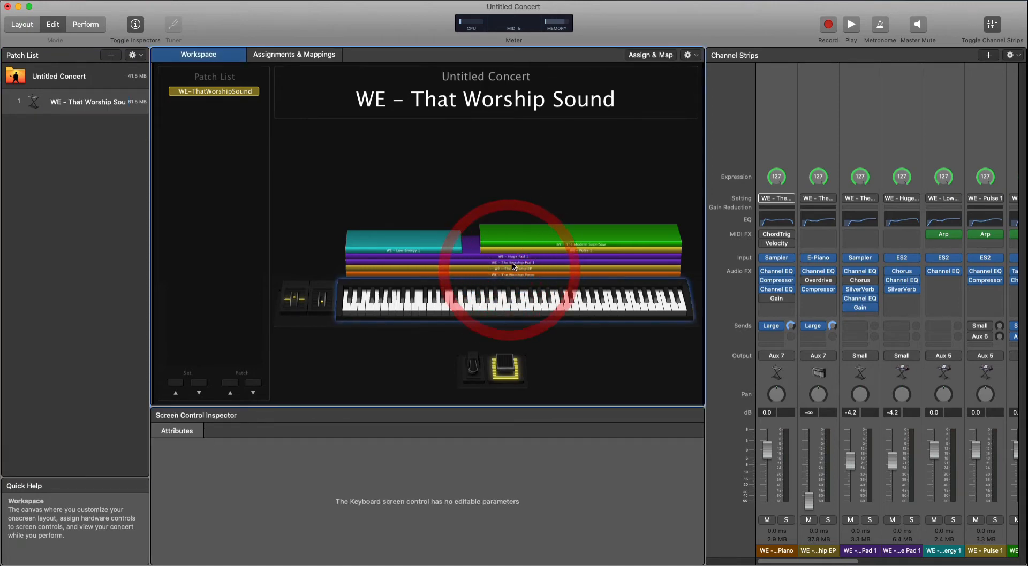
{"action": "left_click", "coordinate": [513, 258]}
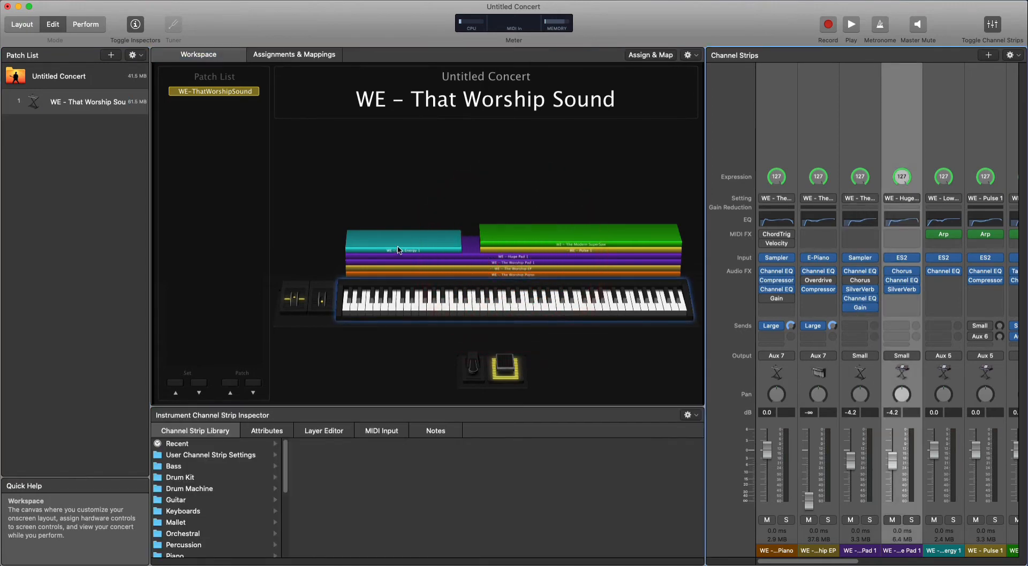
{"action": "left_click", "coordinate": [400, 247]}
{"action": "left_click", "coordinate": [525, 250]}
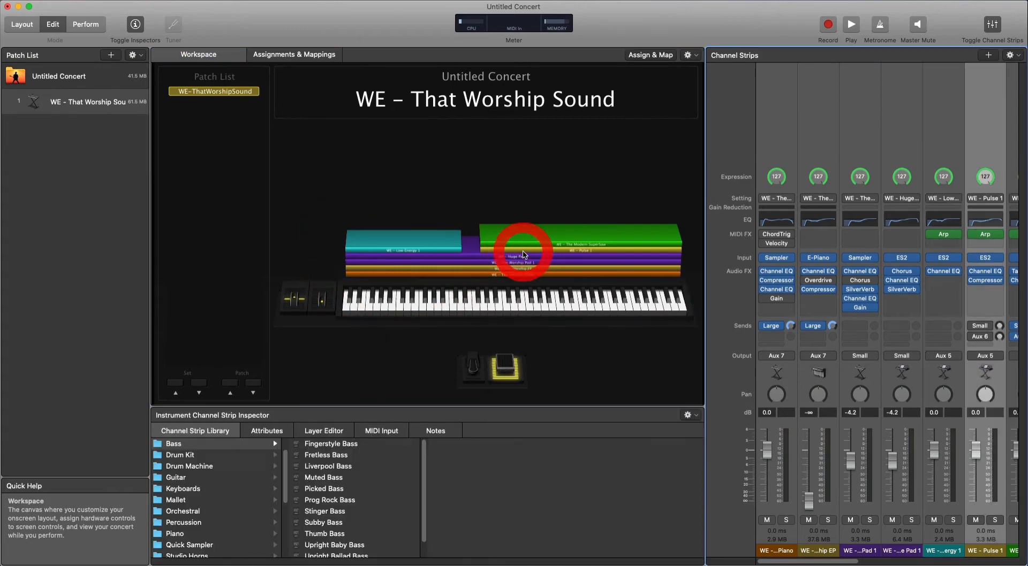
{"action": "left_click", "coordinate": [526, 241]}
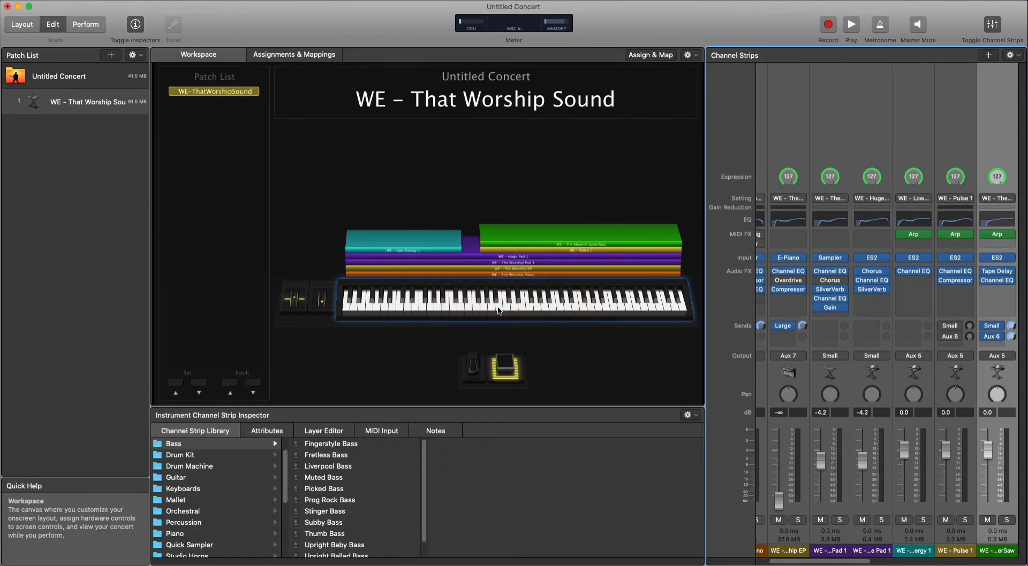
{"action": "left_click", "coordinate": [285, 166]}
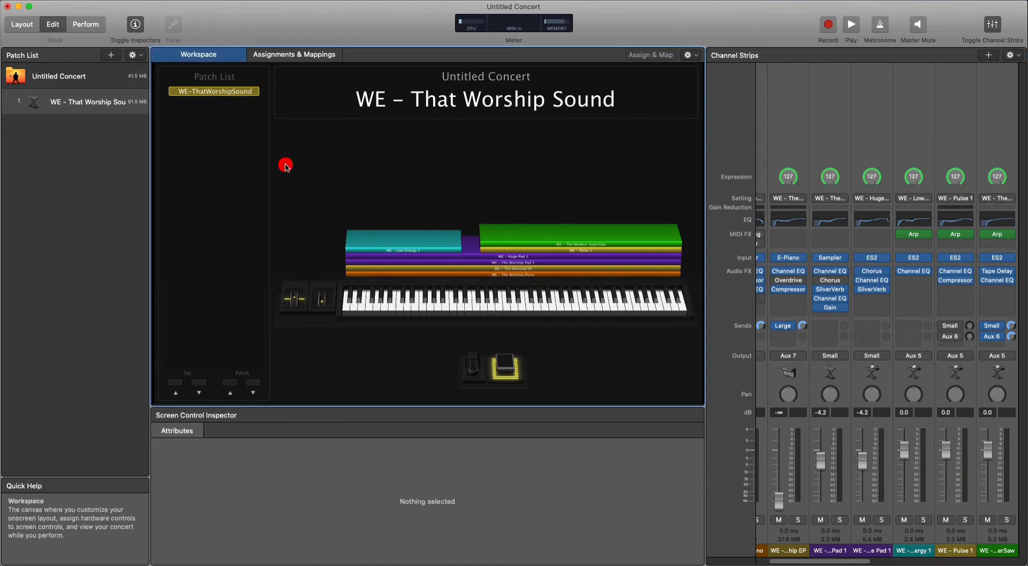
Add a horizontal fader below the patch name display in Layout mode and widen it across most of the area above the keyboard layers.
{"action": "left_click", "coordinate": [22, 24]}
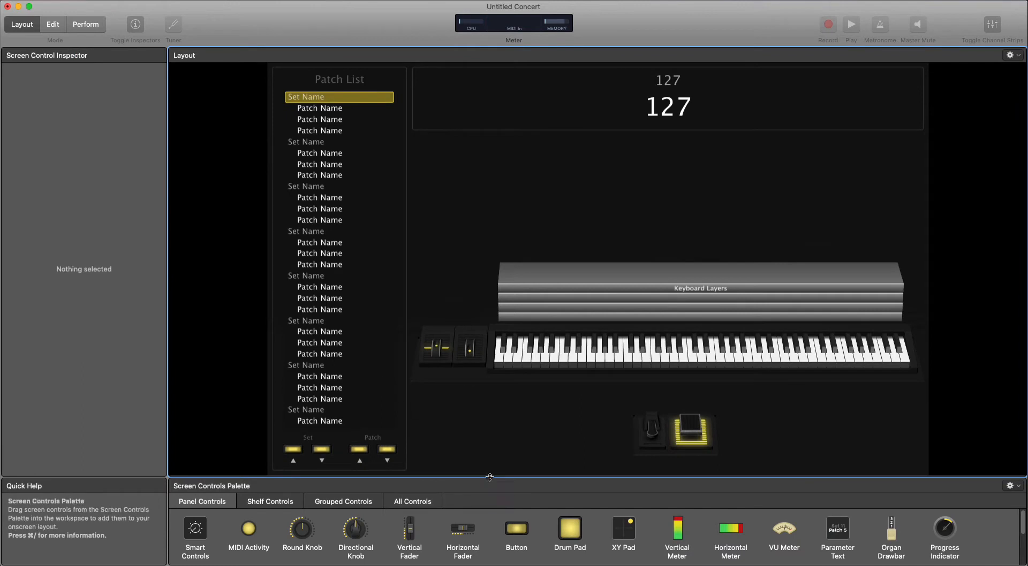
{"action": "left_click_drag", "start_coordinate": [449, 551], "coordinate": [484, 184]}
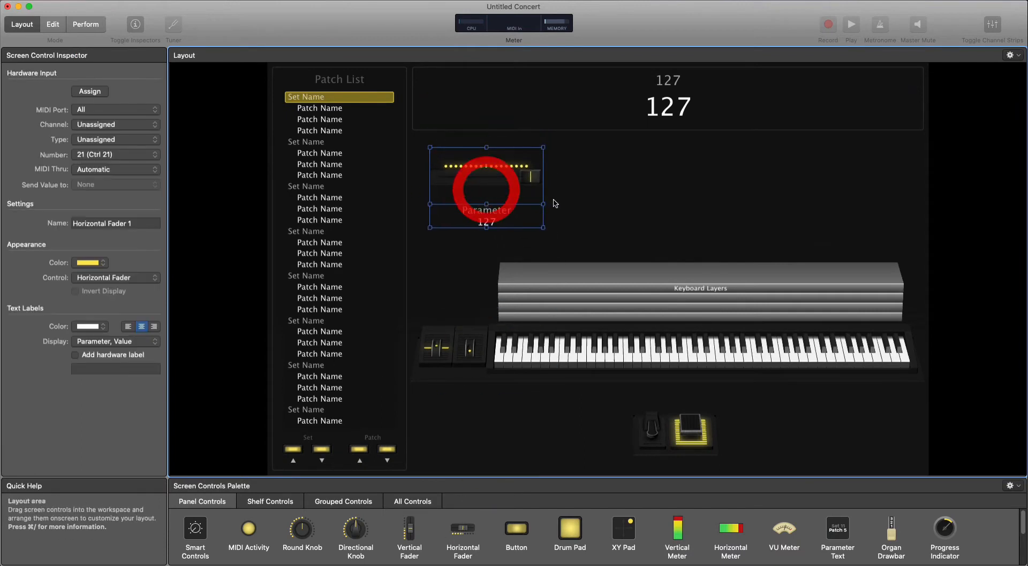
{"action": "left_click_drag", "start_coordinate": [559, 204], "coordinate": [899, 204]}
Set the horizontal fader's text label display to Nothing, then flatten the fader and centre it below the patch name.
{"action": "left_click", "coordinate": [113, 342]}
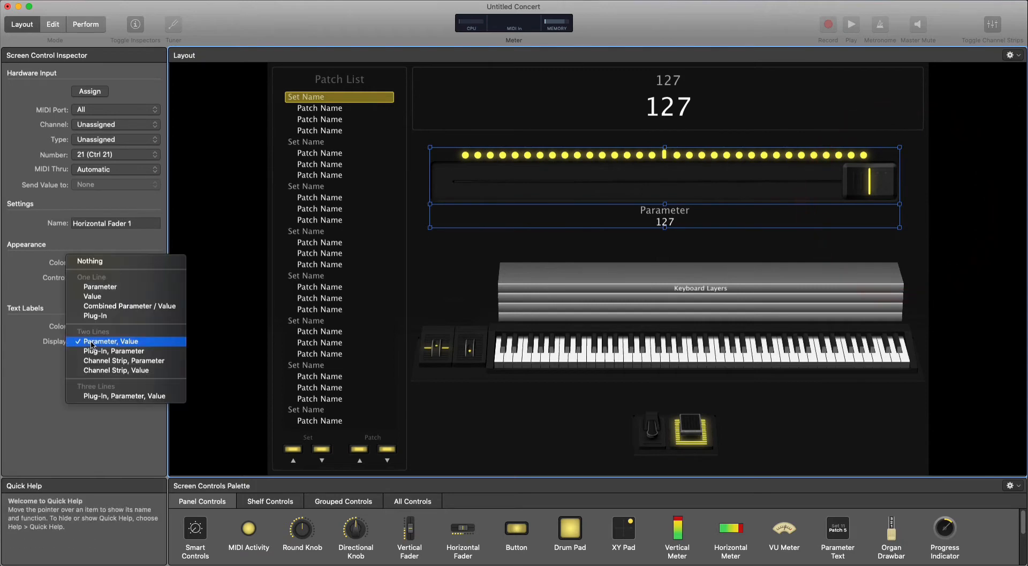
{"action": "left_click", "coordinate": [99, 261]}
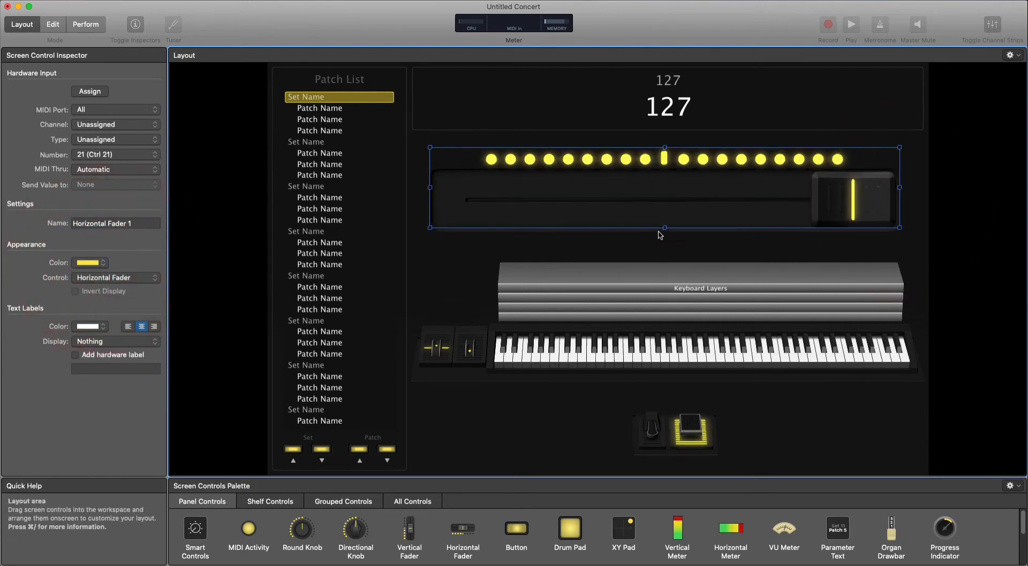
{"action": "left_click_drag", "start_coordinate": [664, 218], "coordinate": [664, 192]}
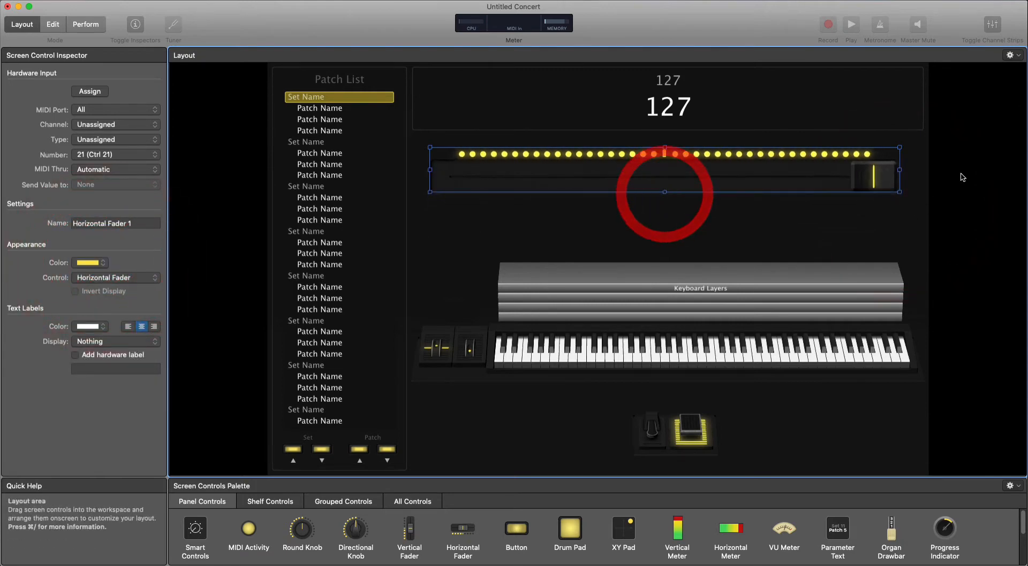
{"action": "left_click_drag", "start_coordinate": [743, 177], "coordinate": [741, 179]}
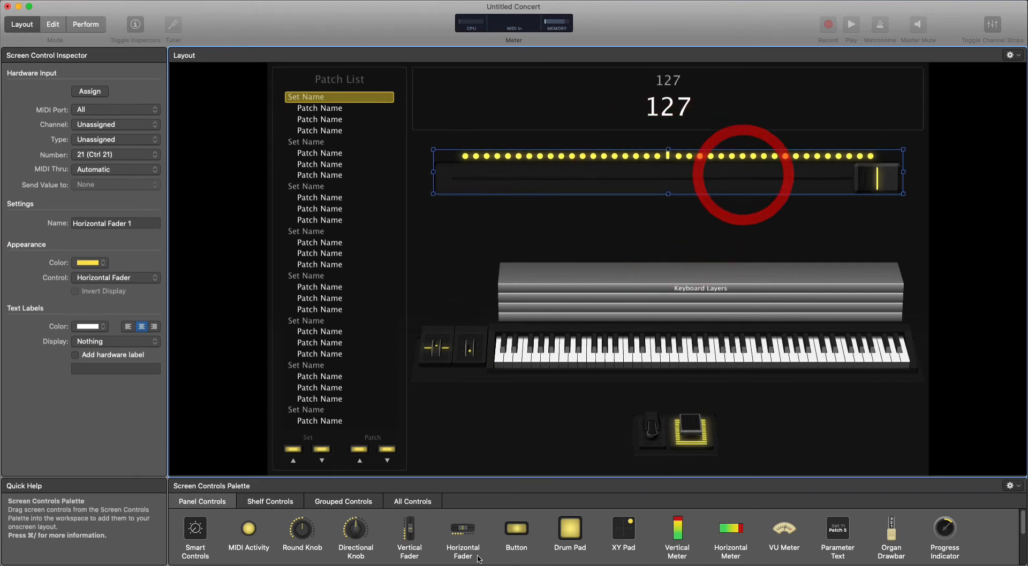
Add a text control reading SOFT beneath the fader, narrow it to fit the word and align it with the fader's left end.
{"action": "scroll", "coordinate": [482, 544], "scroll_direction": "down", "scroll_amount": 3}
{"action": "left_click_drag", "start_coordinate": [301, 525], "coordinate": [508, 214]}
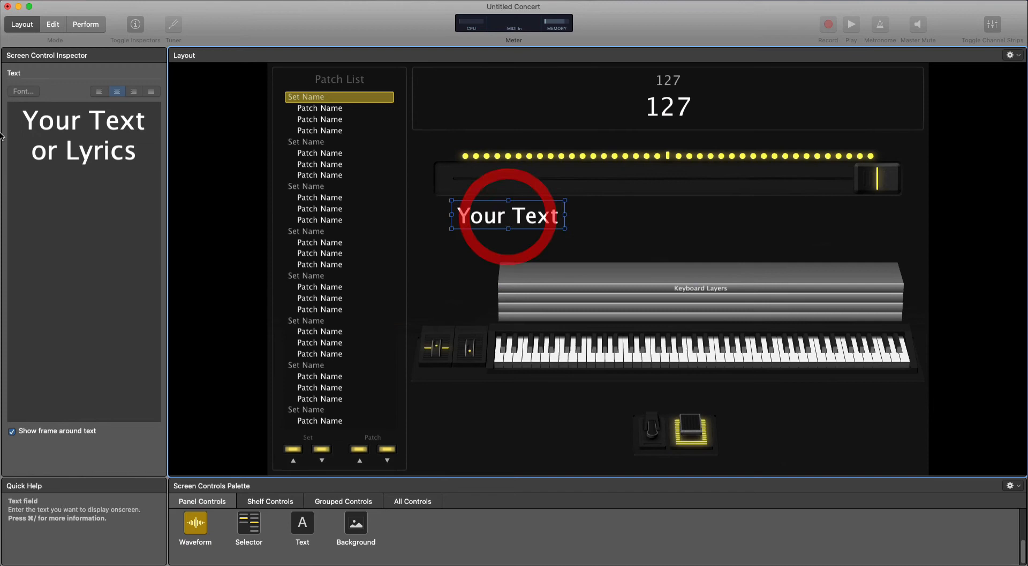
{"action": "left_click", "coordinate": [61, 129]}
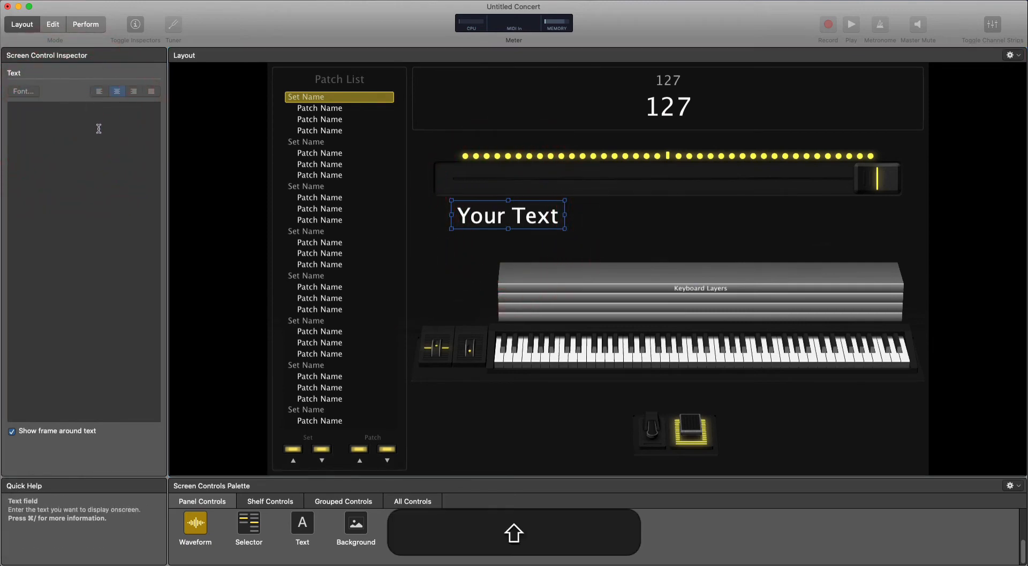
{"action": "type", "text": "SOFT"}
{"action": "left_click_drag", "start_coordinate": [106, 127], "coordinate": [52, 123]}
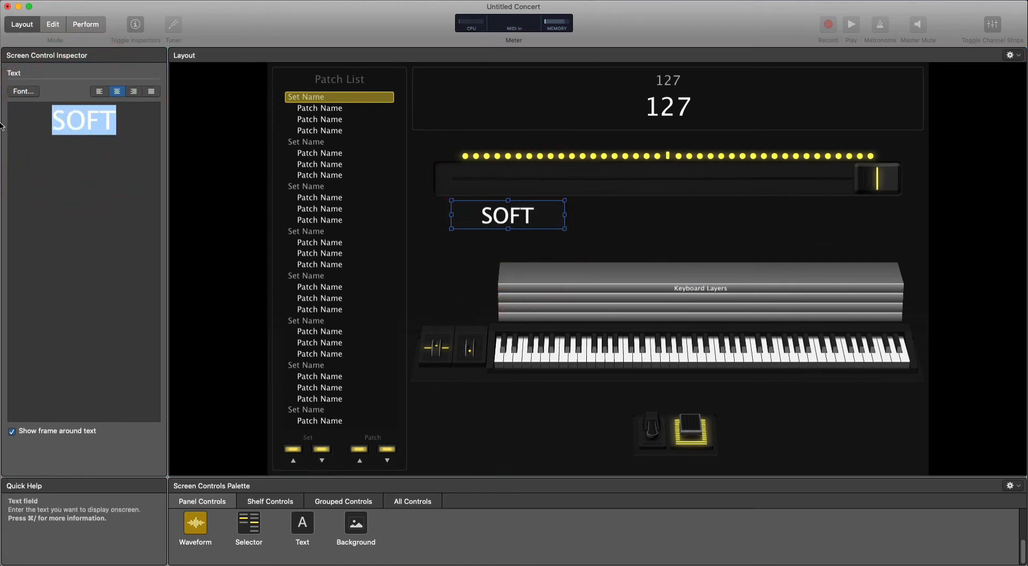
{"action": "left_click", "coordinate": [23, 91]}
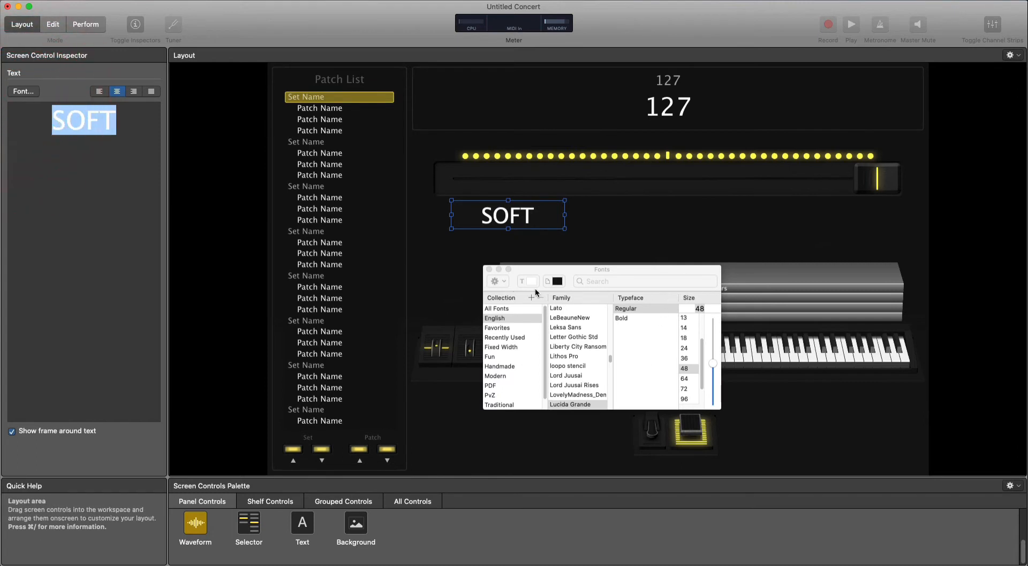
{"action": "left_click", "coordinate": [489, 270]}
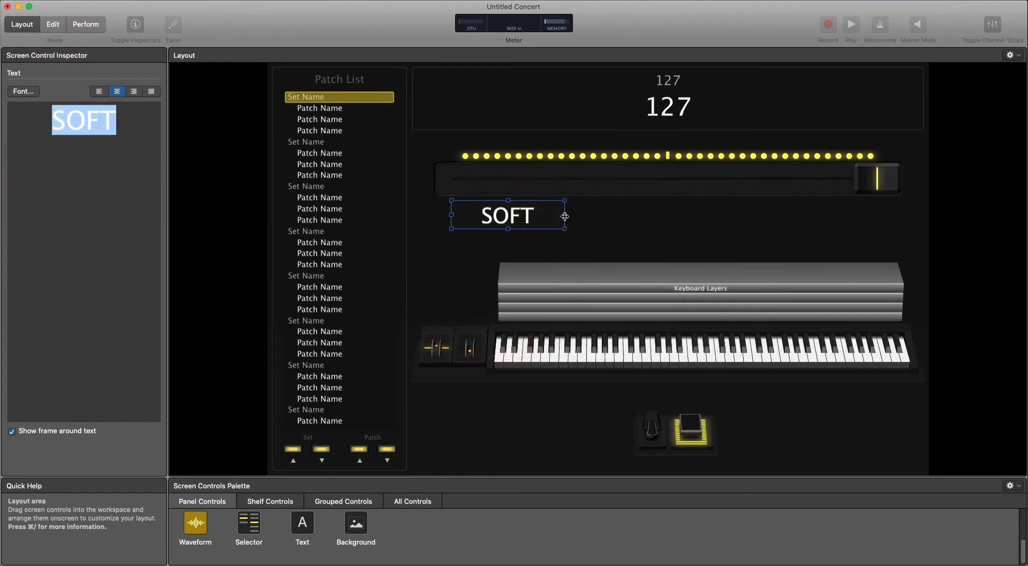
{"action": "left_click_drag", "start_coordinate": [565, 215], "coordinate": [472, 220]}
Duplicate the SOFT label under the fader's middle, change its text to MEDIUM, widen it to fit and centre it.
{"action": "left_click_drag", "start_coordinate": [473, 220], "coordinate": [677, 225]}
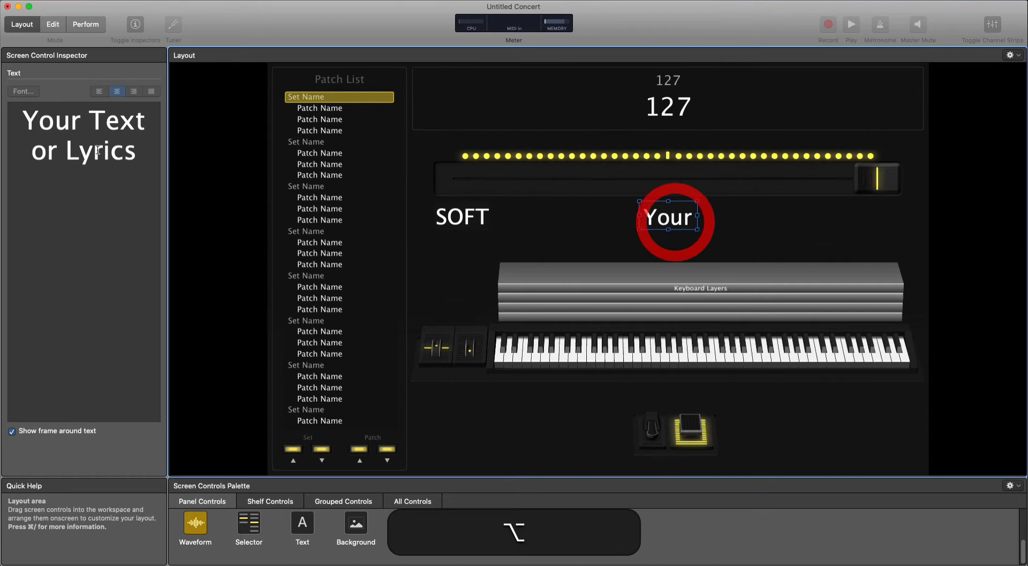
{"action": "left_click", "coordinate": [74, 131]}
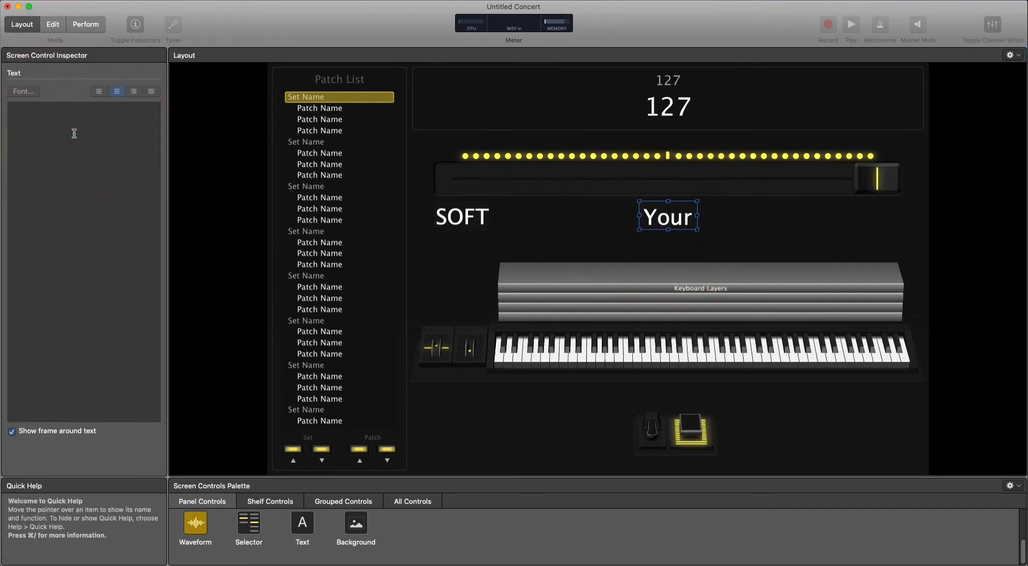
{"action": "key", "text": "shift"}
{"action": "type", "text": "MEDIUM"}
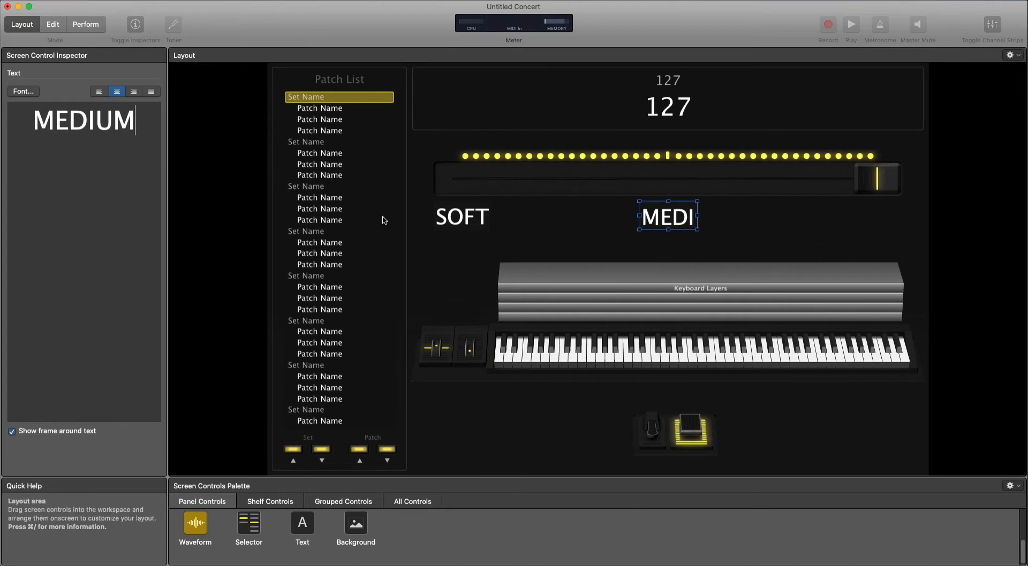
{"action": "left_click", "coordinate": [723, 214]}
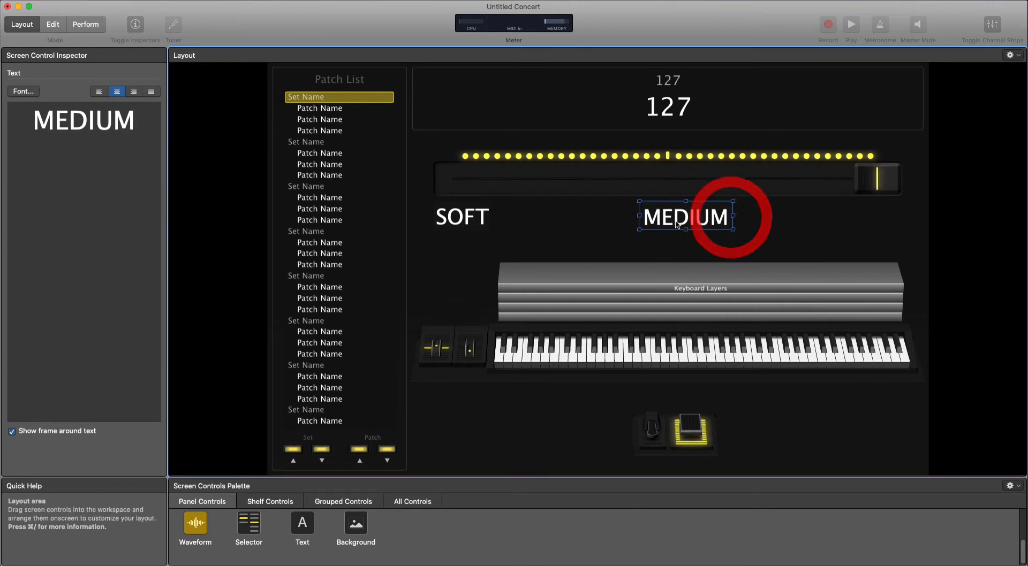
{"action": "left_click", "coordinate": [662, 221]}
Duplicate the MEDIUM label under the fader's right end, change its text to BIG and narrow it to align with that end.
{"action": "left_click_drag", "start_coordinate": [665, 222], "coordinate": [858, 224], "text": "alt"}
{"action": "left_click", "coordinate": [119, 122]}
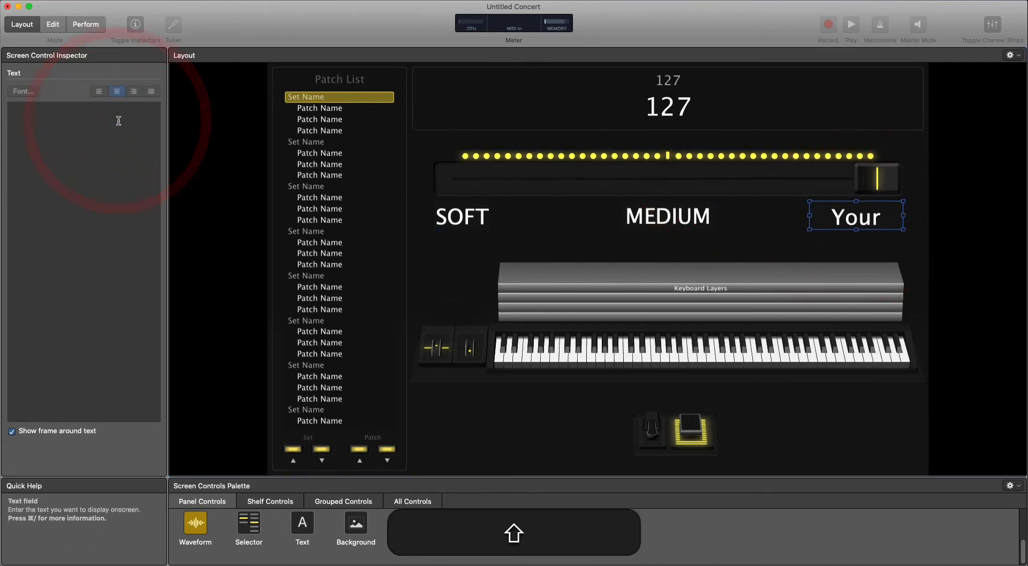
{"action": "type", "text": "BIG"}
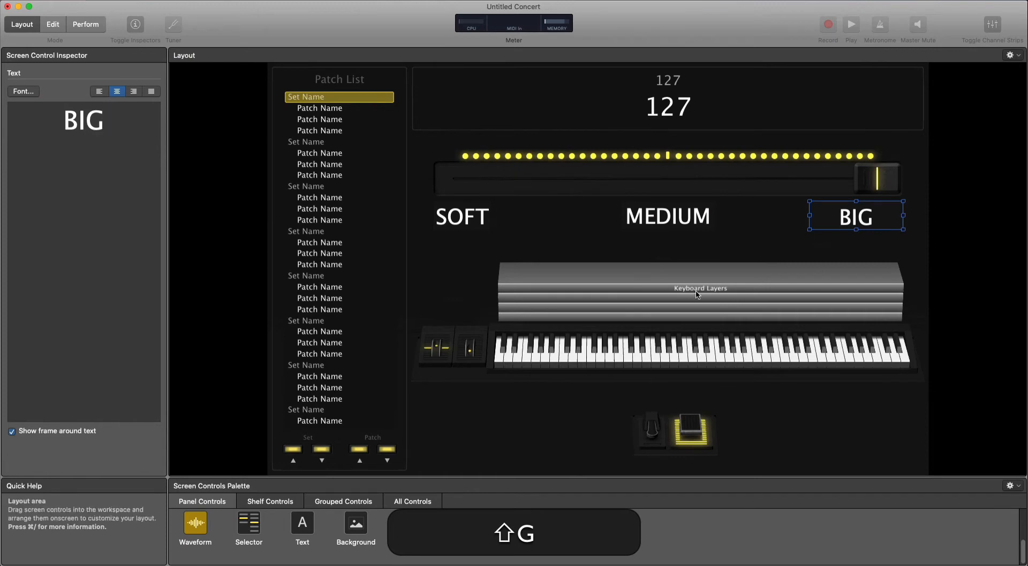
{"action": "left_click", "coordinate": [874, 217]}
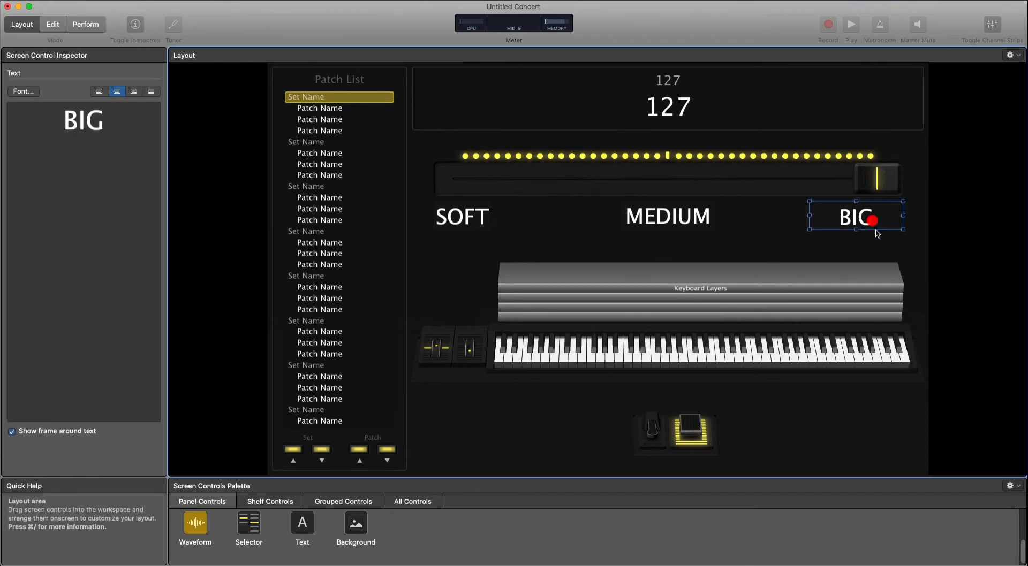
{"action": "left_click", "coordinate": [859, 251]}
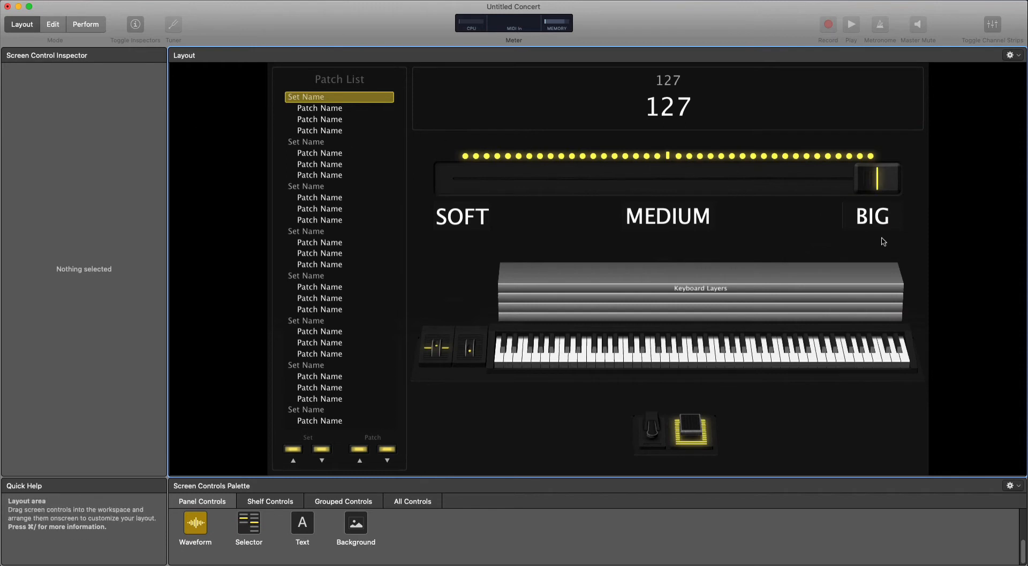
Assign the hardware modulation wheel, controller 1 on Channel 1, to the horizontal fader and end the assignment.
{"action": "left_click", "coordinate": [566, 178]}
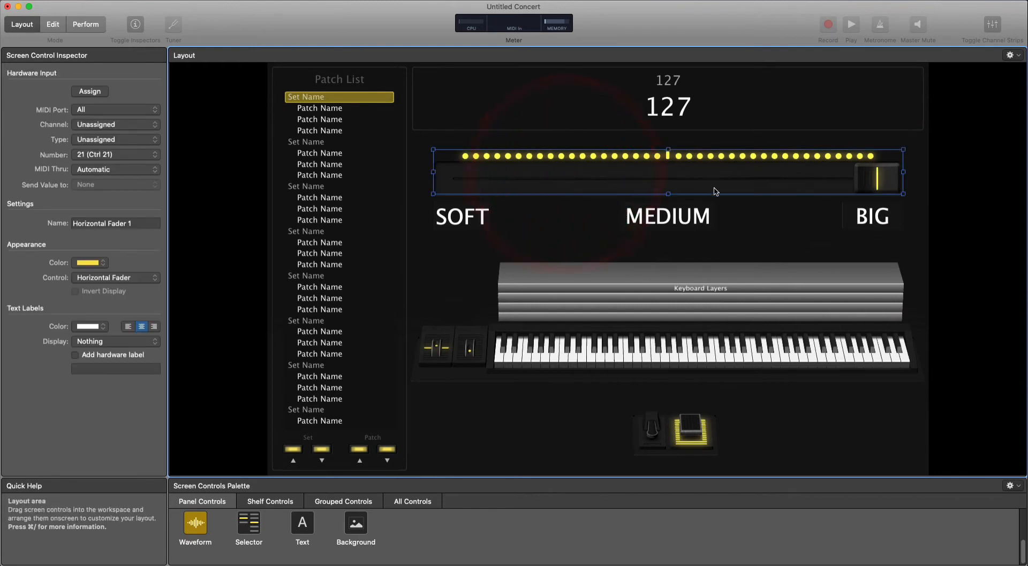
{"action": "left_click", "coordinate": [90, 92]}
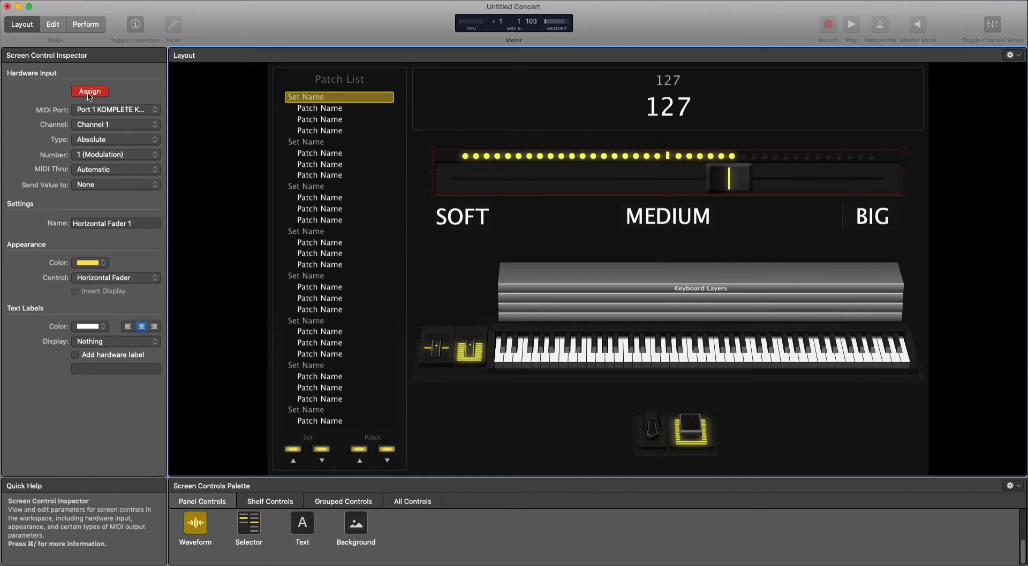
{"action": "left_click", "coordinate": [461, 353]}
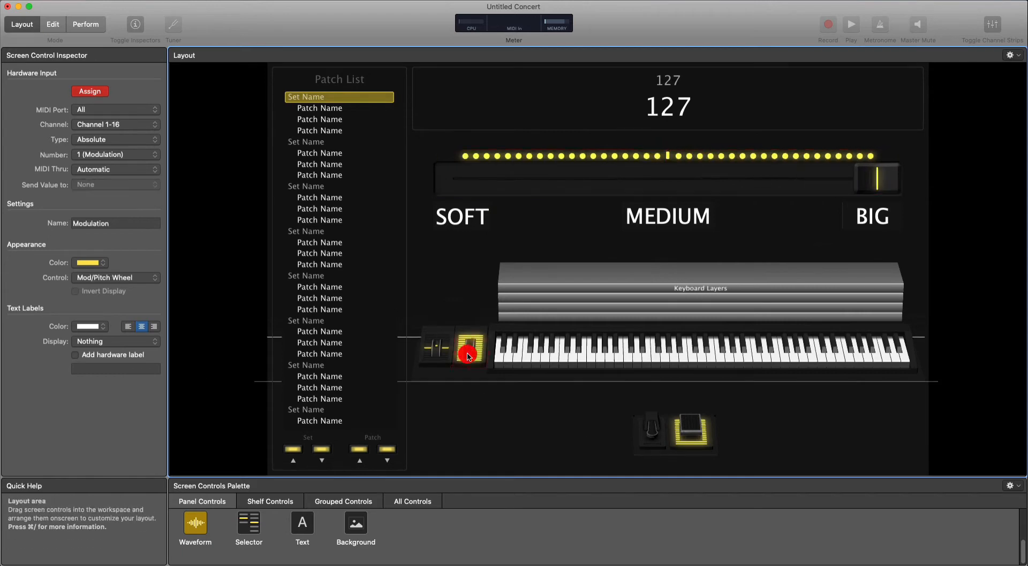
{"action": "left_click", "coordinate": [79, 96]}
Check the labels in Edit mode, widen the SOFT label in the layout to fit its full text, and return to Edit mode.
{"action": "left_click", "coordinate": [53, 28]}
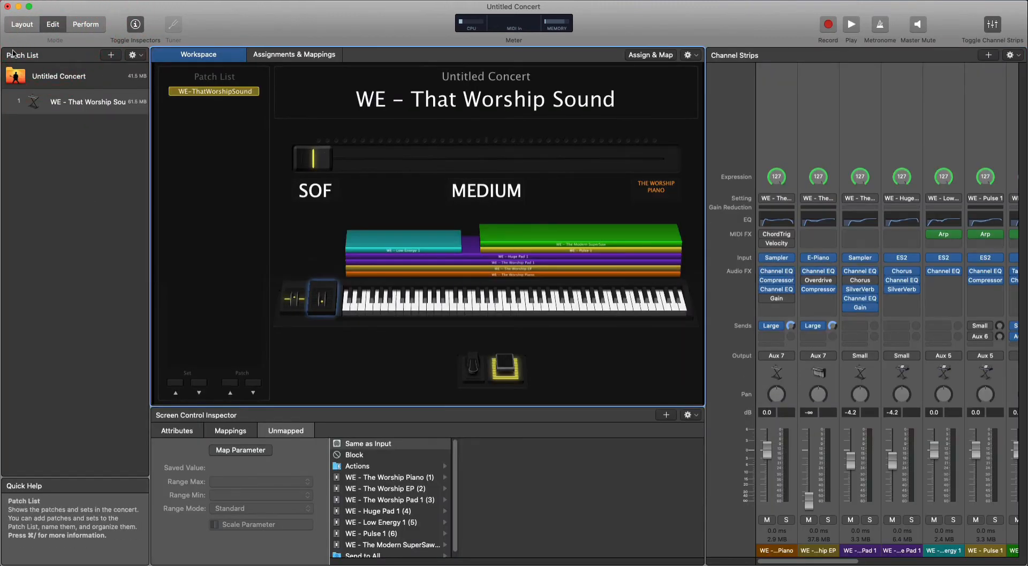
{"action": "left_click", "coordinate": [22, 24]}
{"action": "left_click", "coordinate": [467, 218]}
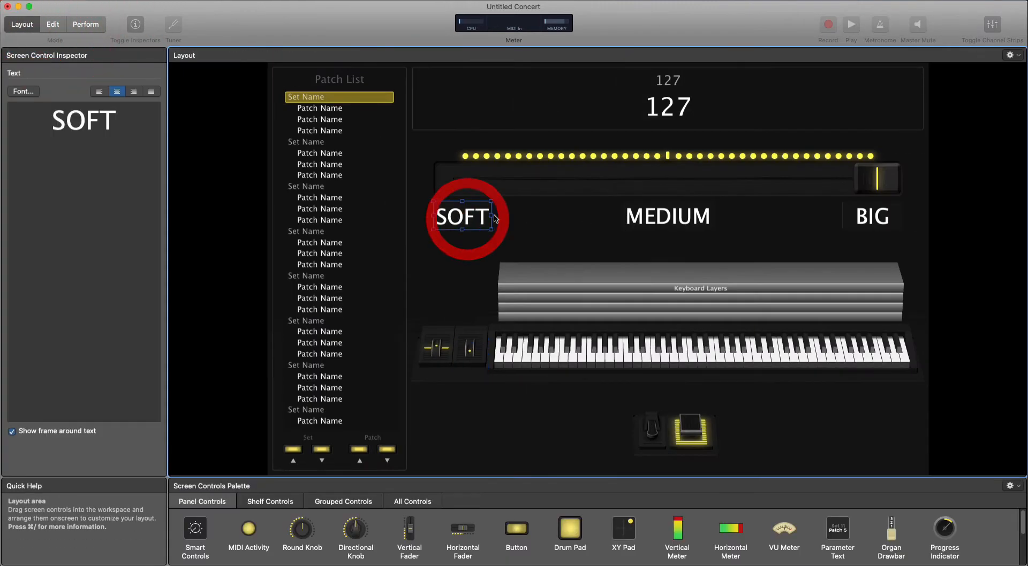
{"action": "left_click_drag", "start_coordinate": [491, 216], "coordinate": [501, 218]}
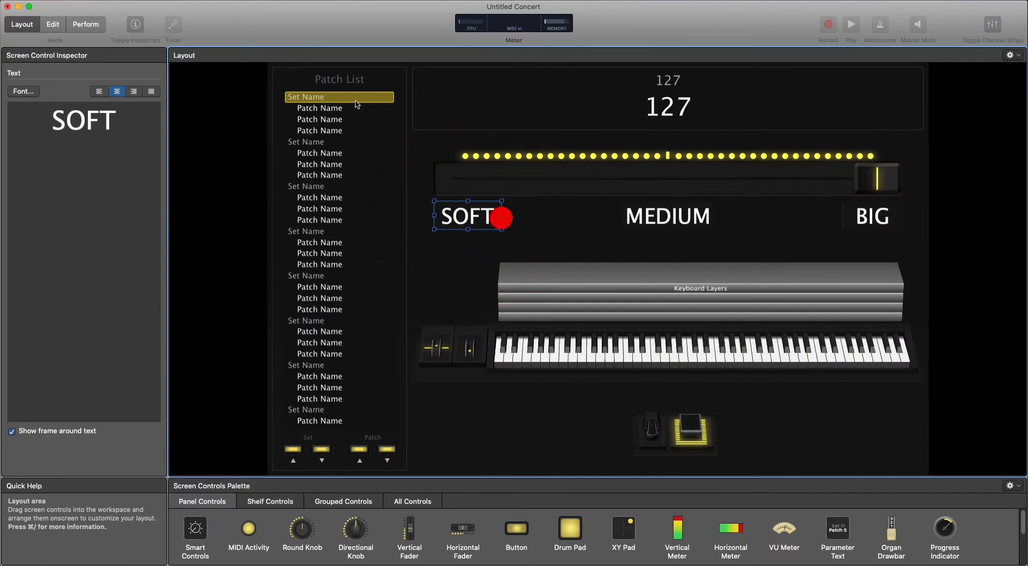
{"action": "left_click", "coordinate": [83, 24]}
{"action": "left_click", "coordinate": [53, 25]}
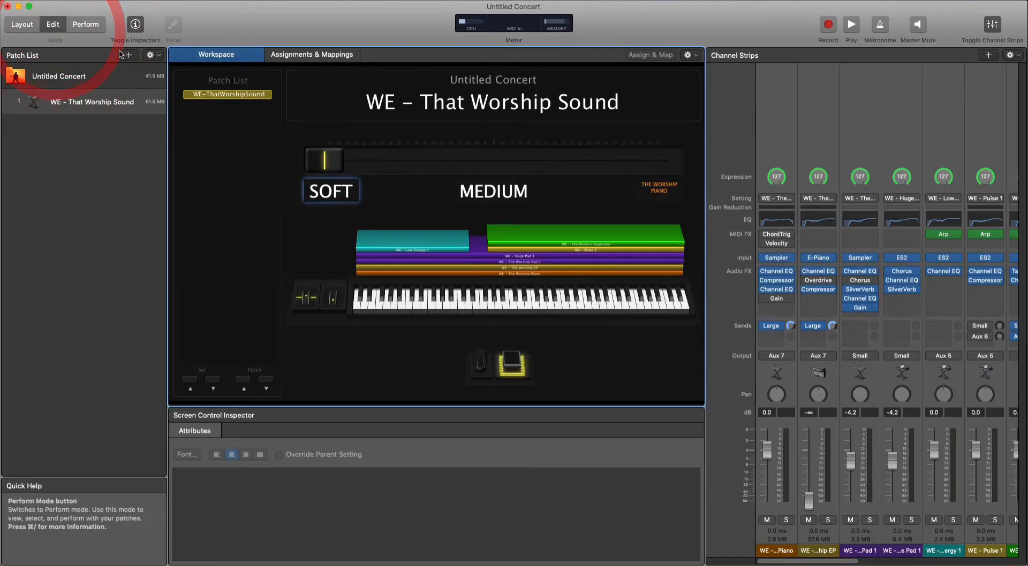
Clear the THE WORSHIP PIANO text override from the label under the fader's right end to restore BIG, and deselect it.
{"action": "left_click", "coordinate": [280, 220]}
{"action": "left_click", "coordinate": [659, 187]}
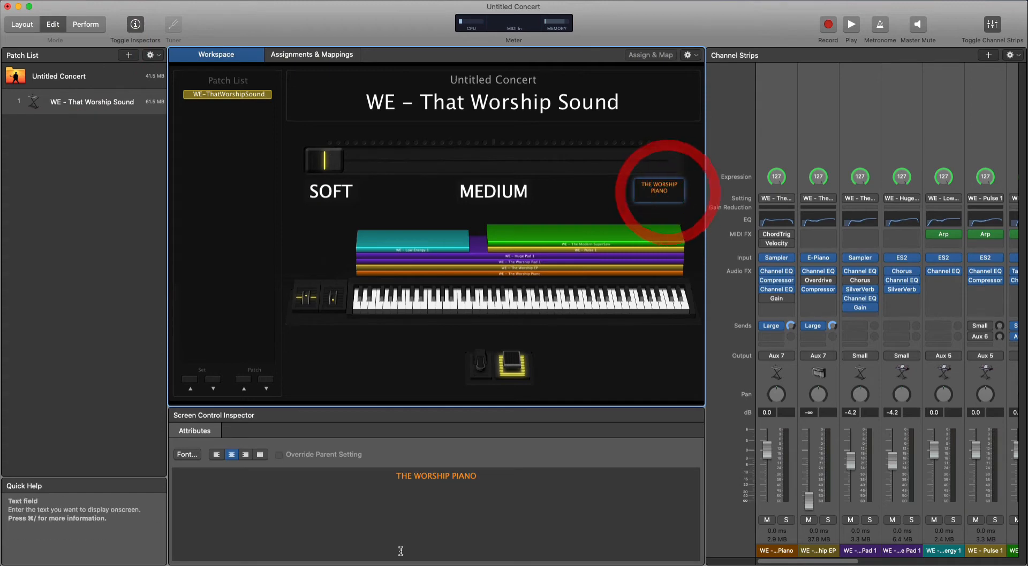
{"action": "left_click_drag", "start_coordinate": [400, 551], "coordinate": [493, 452]}
{"action": "key", "text": "BackSpace"}
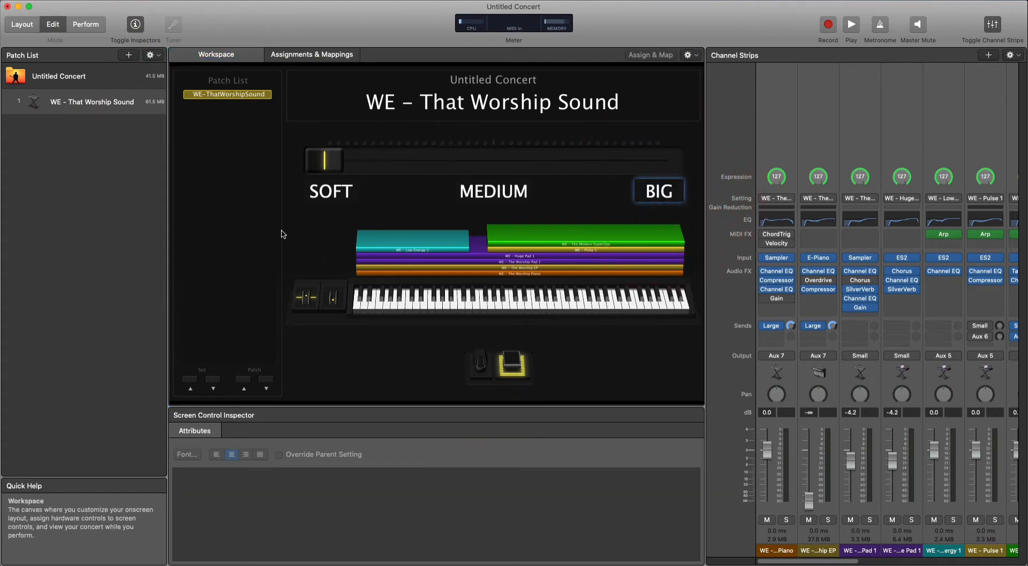
{"action": "left_click", "coordinate": [239, 225]}
{"action": "left_click", "coordinate": [408, 352]}
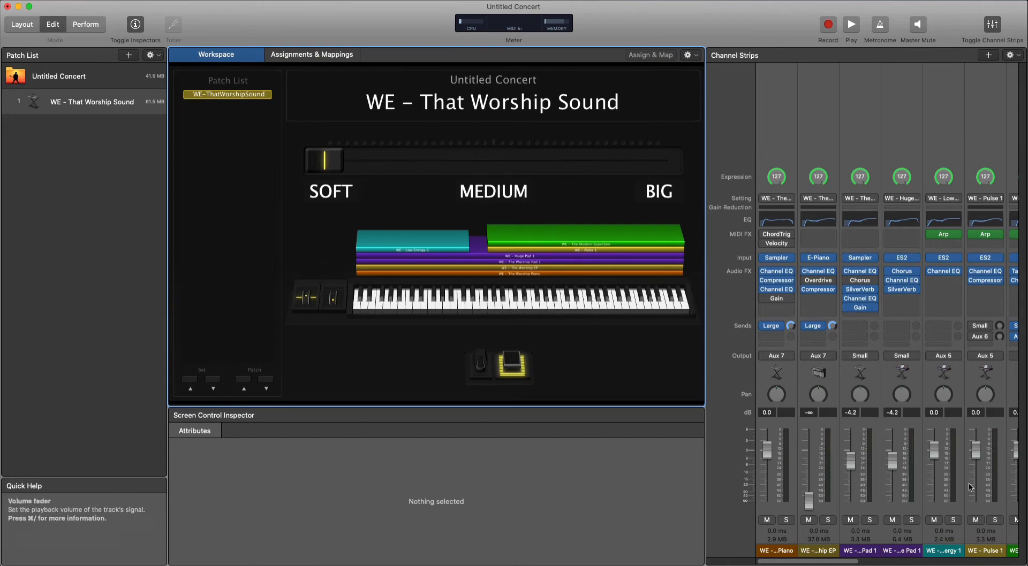
Review the horizontal fader's mapping settings and set the Worship EP channel's volume to -6.6 dB.
{"action": "left_click_drag", "start_coordinate": [808, 500], "coordinate": [809, 455]}
{"action": "left_click", "coordinate": [403, 171]}
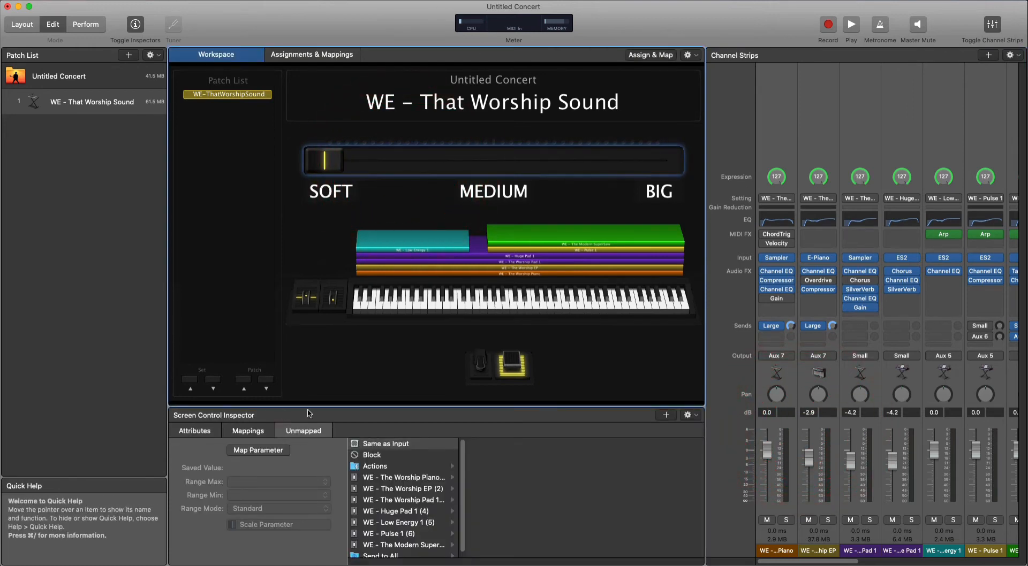
{"action": "left_click", "coordinate": [251, 432]}
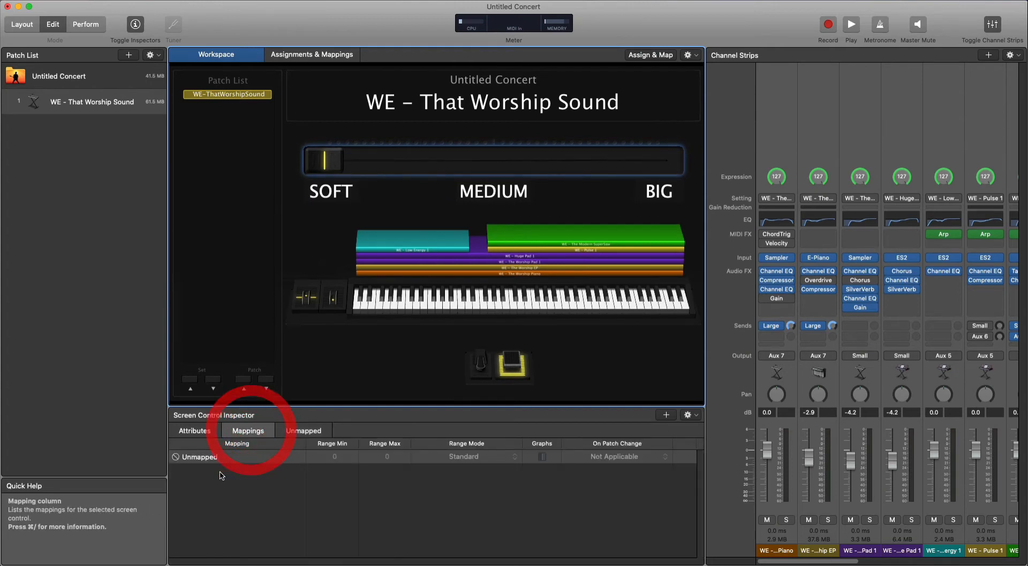
{"action": "left_click", "coordinate": [304, 431]}
{"action": "left_click", "coordinate": [249, 431]}
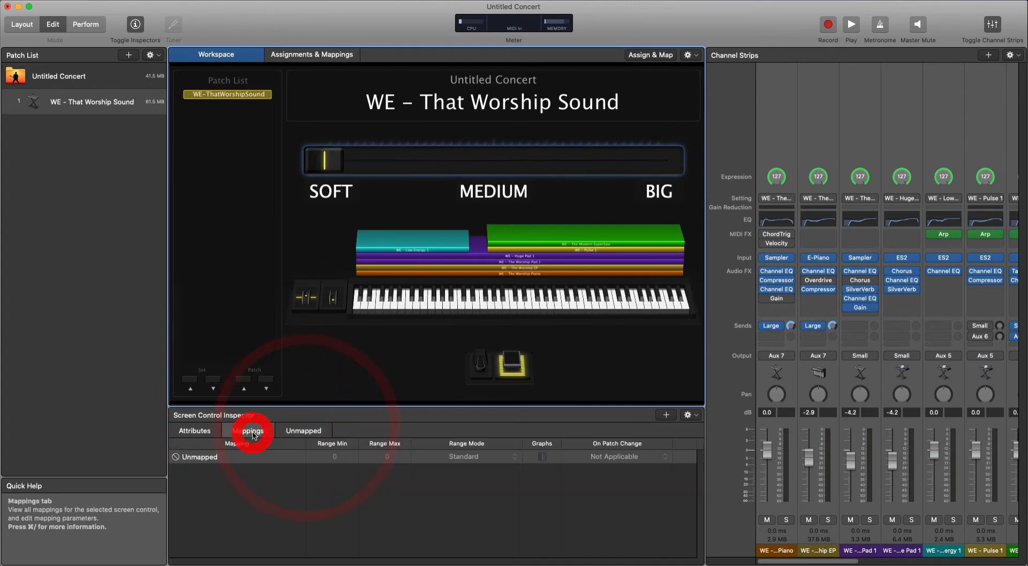
{"action": "left_click", "coordinate": [252, 458]}
{"action": "left_click", "coordinate": [305, 431]}
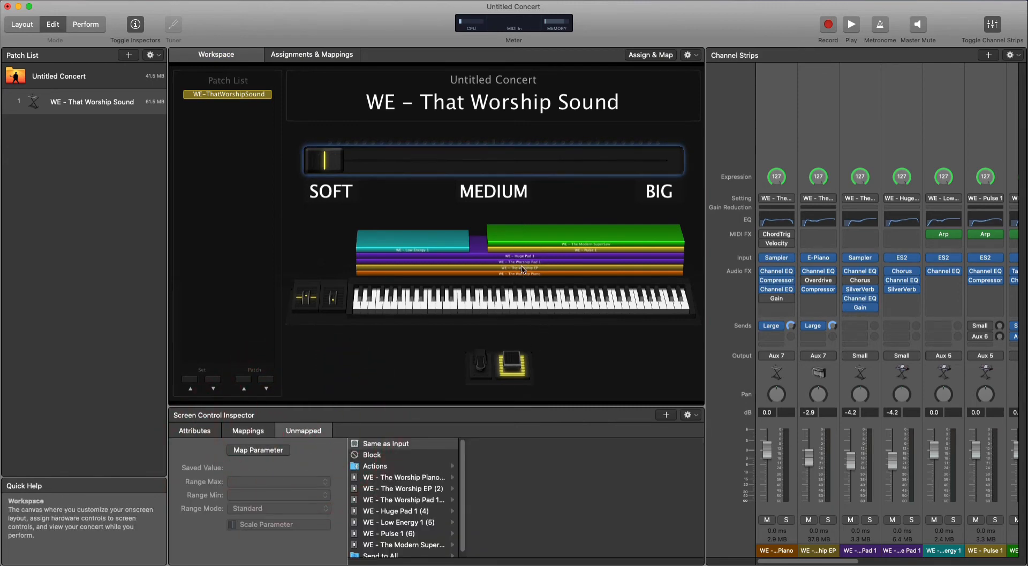
{"action": "left_click_drag", "start_coordinate": [809, 463], "coordinate": [808, 481]}
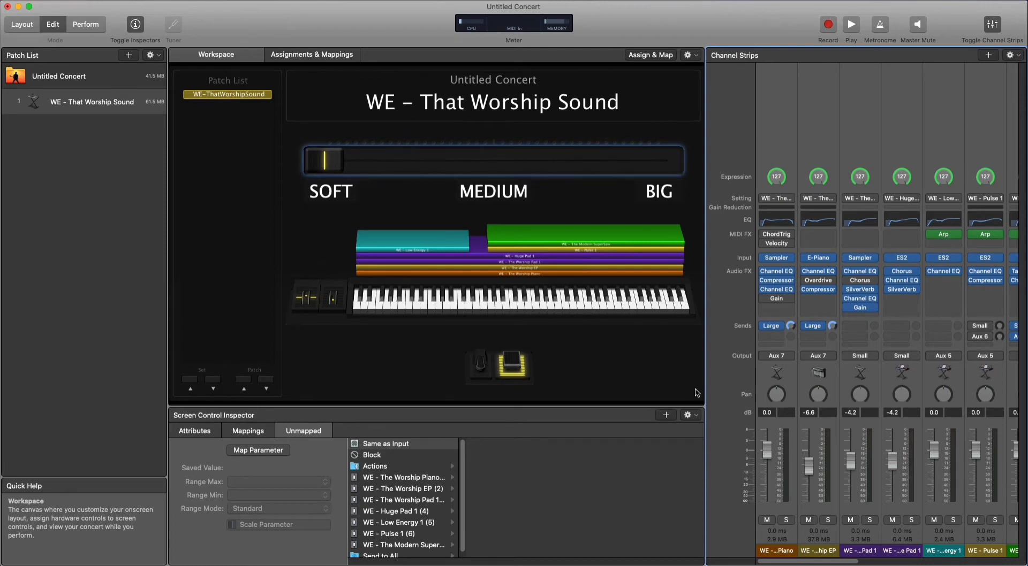
{"action": "left_click", "coordinate": [942, 551]}
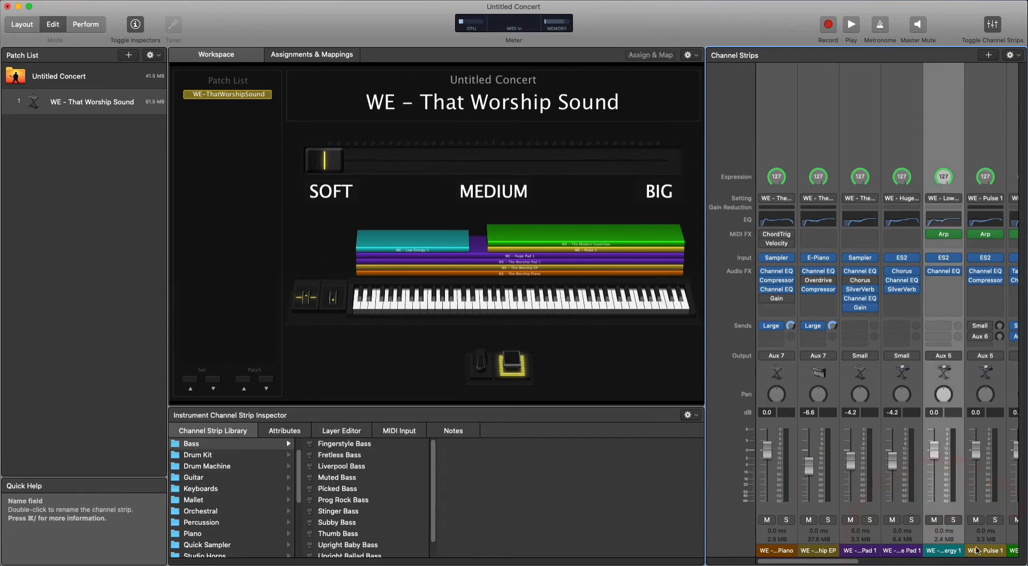
{"action": "left_click", "coordinate": [977, 552]}
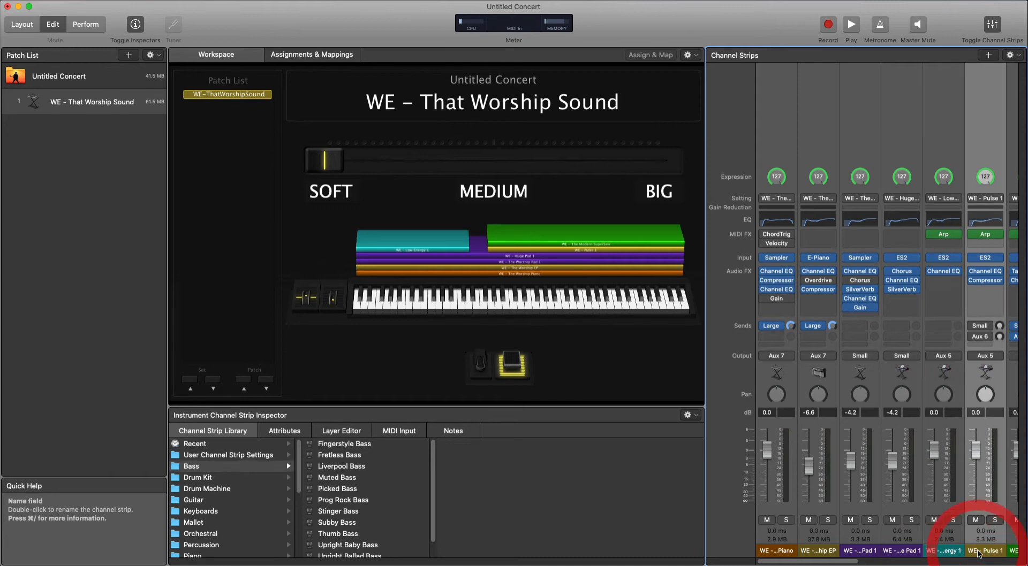
{"action": "left_click", "coordinate": [962, 552]}
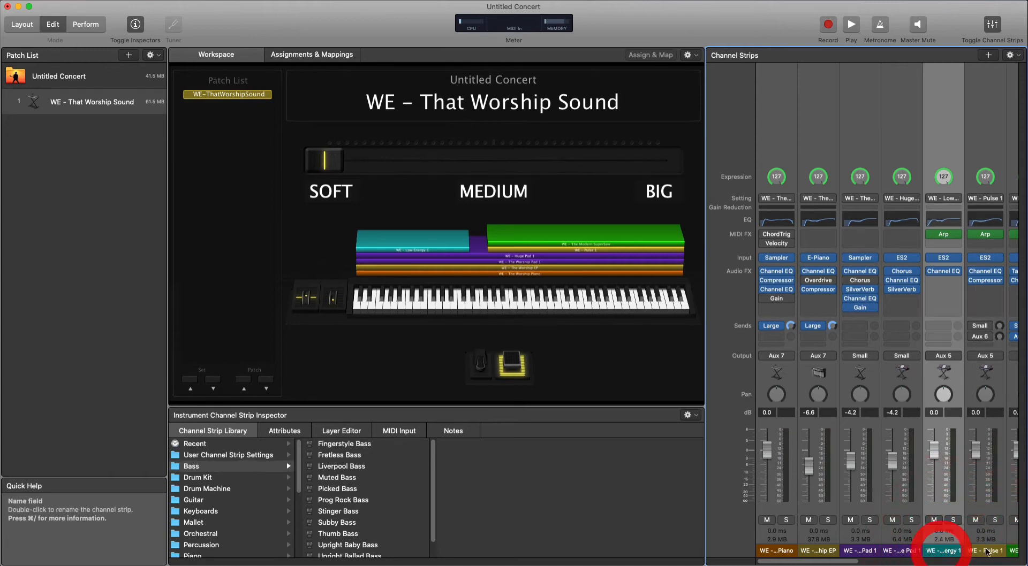
{"action": "left_click", "coordinate": [986, 551]}
{"action": "left_click", "coordinate": [938, 551]}
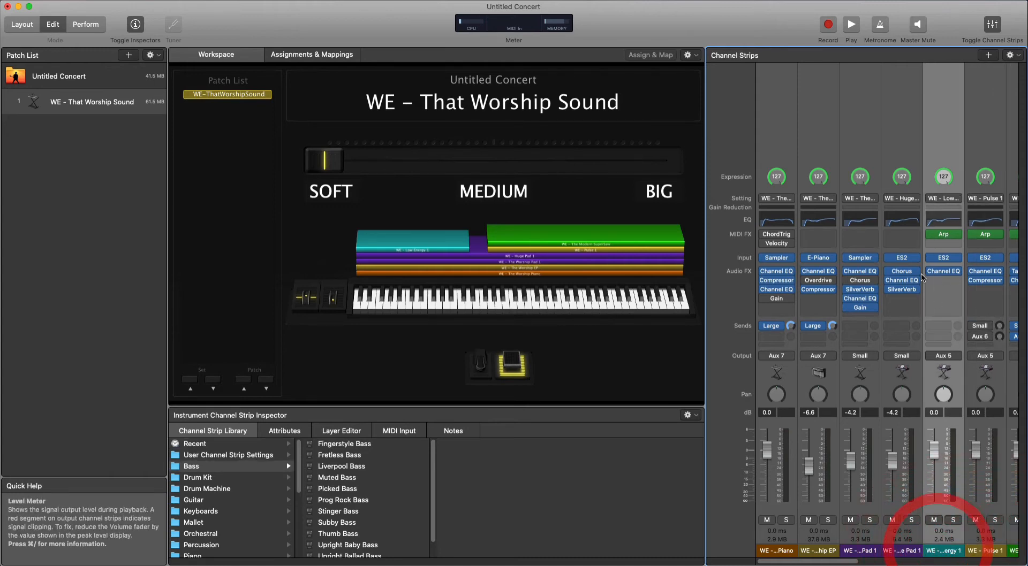
Map the horizontal fader to the Volume of WE - Low Energy 1 and set the range maximum to 0 dB.
{"action": "left_click", "coordinate": [419, 155]}
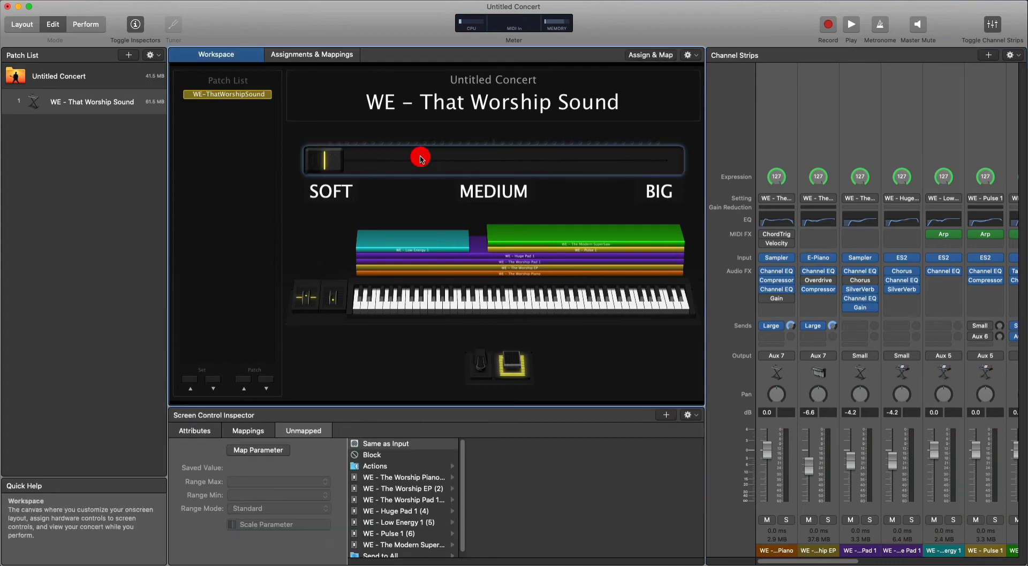
{"action": "left_click", "coordinate": [296, 429]}
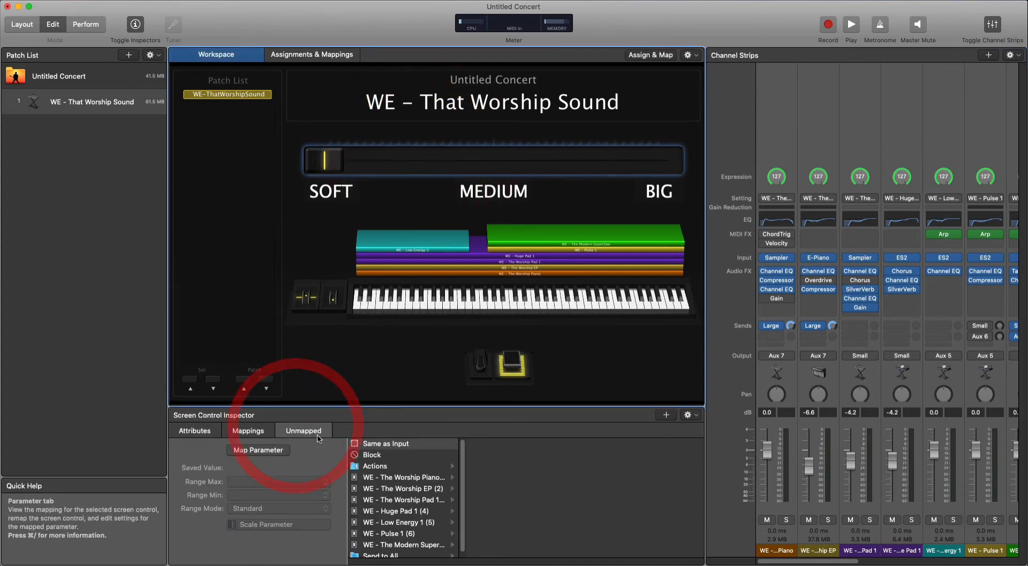
{"action": "left_click", "coordinate": [417, 524]}
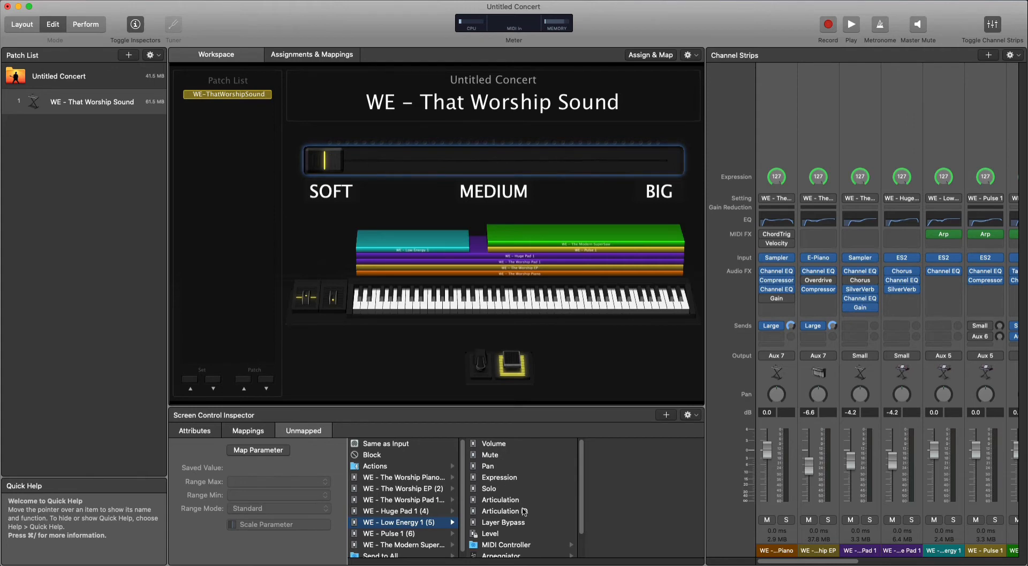
{"action": "scroll", "coordinate": [524, 512], "scroll_direction": "down", "scroll_amount": 3}
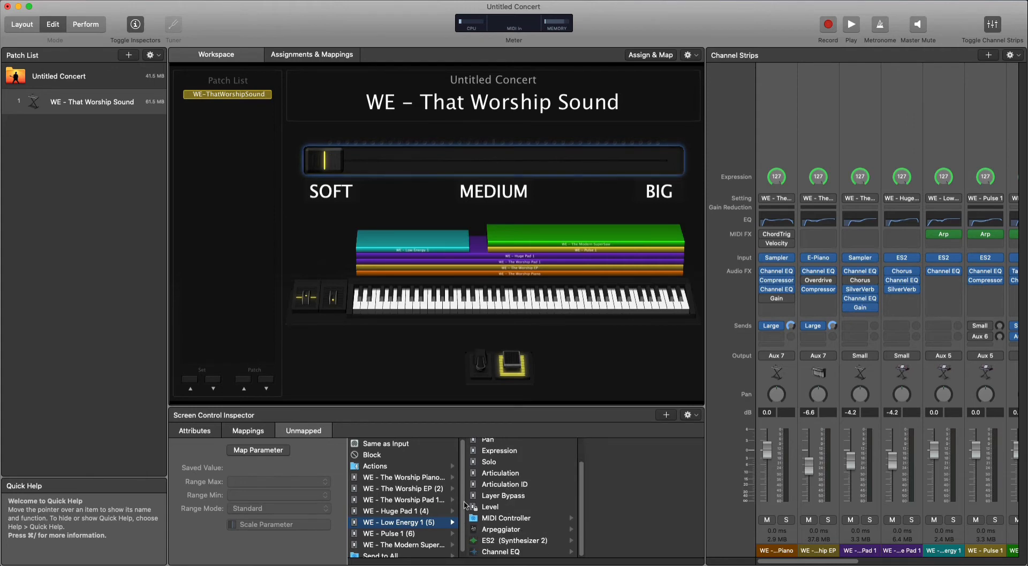
{"action": "scroll", "coordinate": [509, 543], "scroll_direction": "up", "scroll_amount": 3}
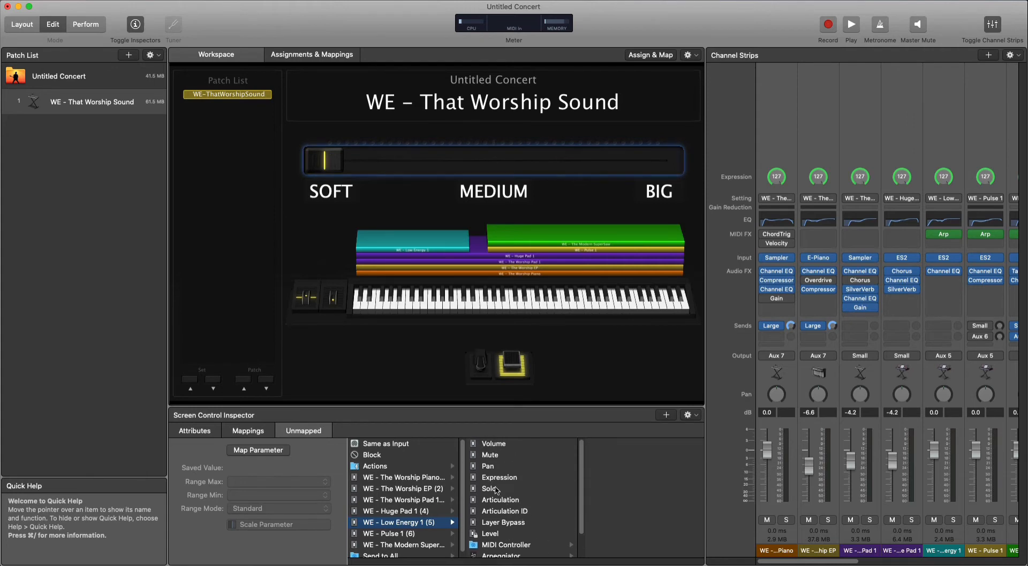
{"action": "left_click", "coordinate": [496, 446]}
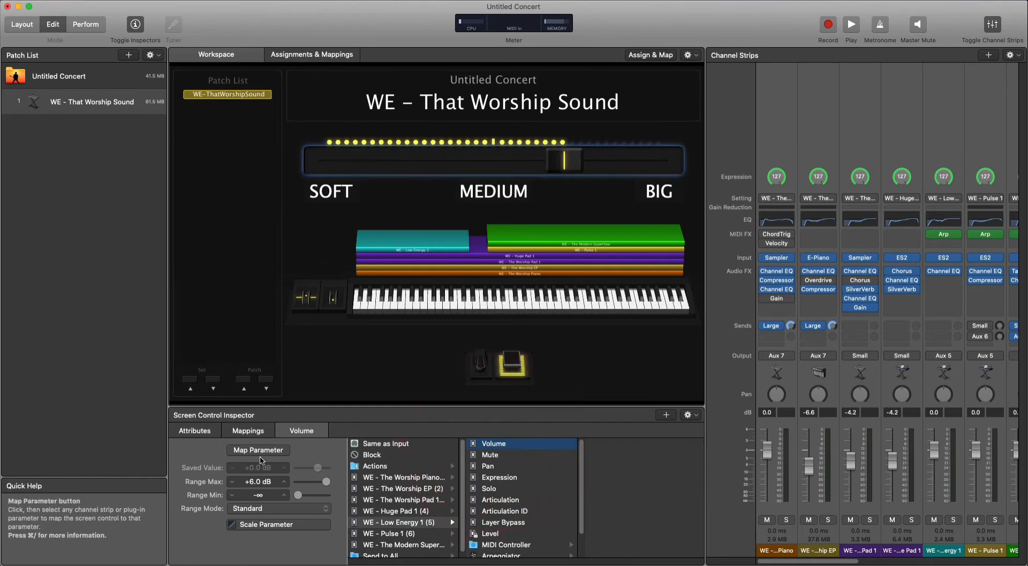
{"action": "left_click", "coordinate": [259, 484]}
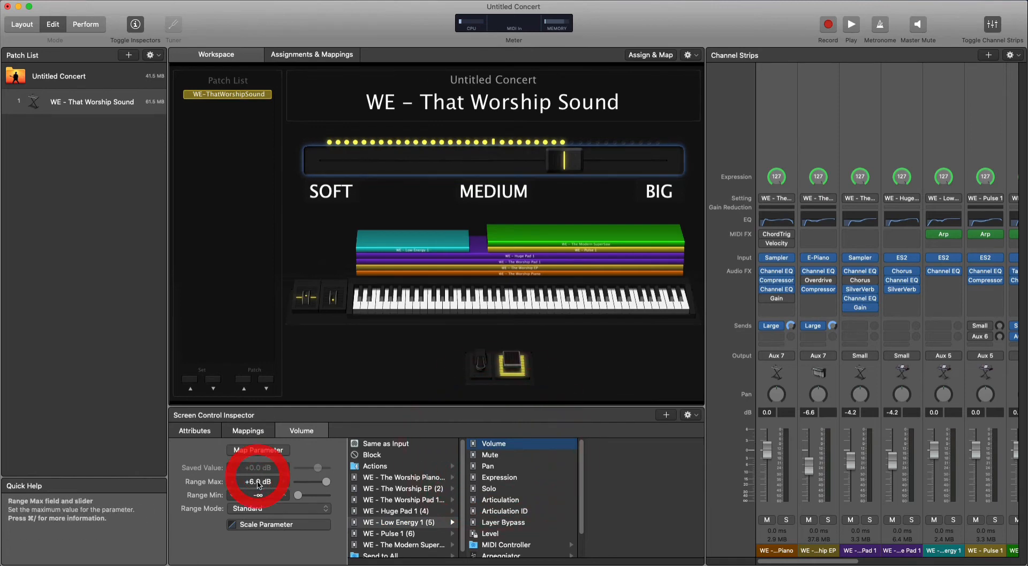
{"action": "double_click", "coordinate": [258, 484]}
{"action": "type", "text": "0"}
{"action": "key", "text": "Return"}
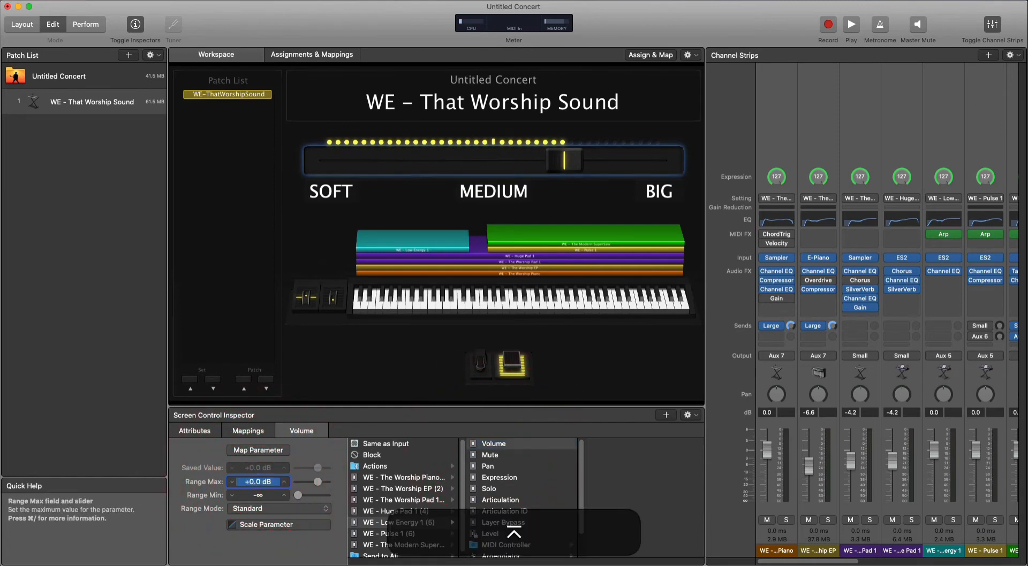
Scale the Low Energy 1 volume graph so it reaches +0.0 dB at input 64, and leave the graph.
{"action": "left_click", "coordinate": [262, 526]}
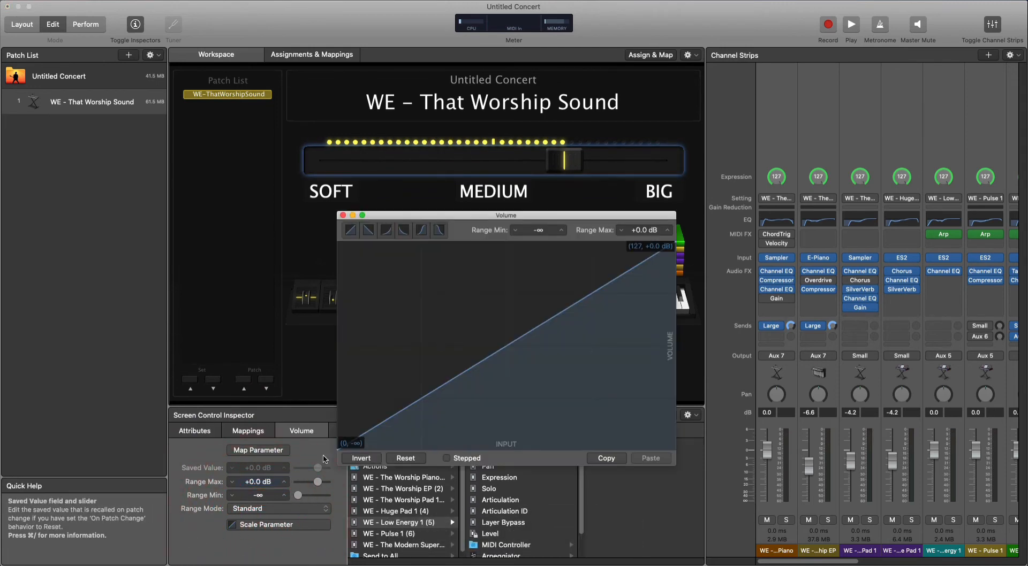
{"action": "left_click_drag", "start_coordinate": [673, 251], "coordinate": [506, 234]}
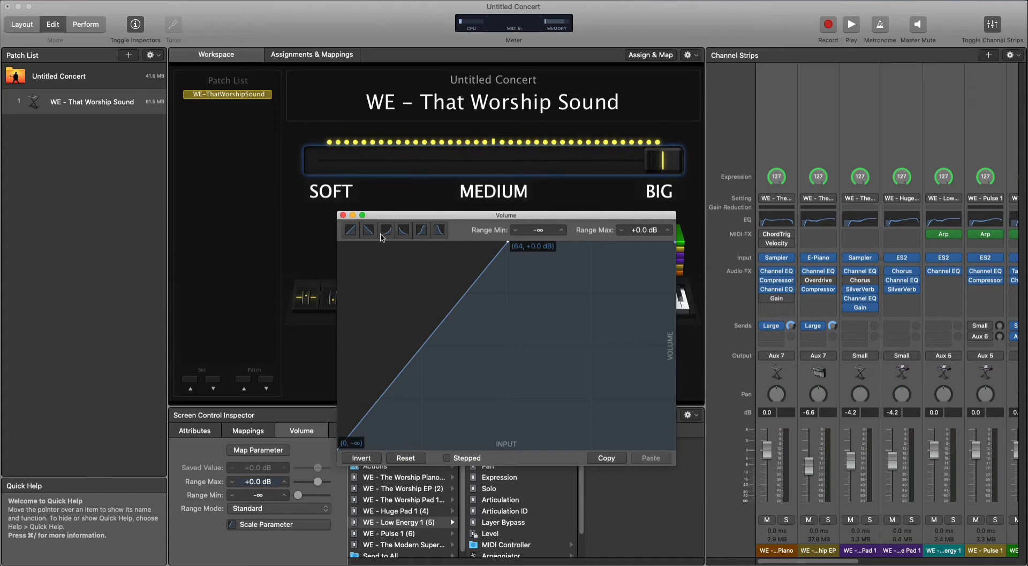
{"action": "left_click_drag", "start_coordinate": [469, 224], "coordinate": [469, 217]}
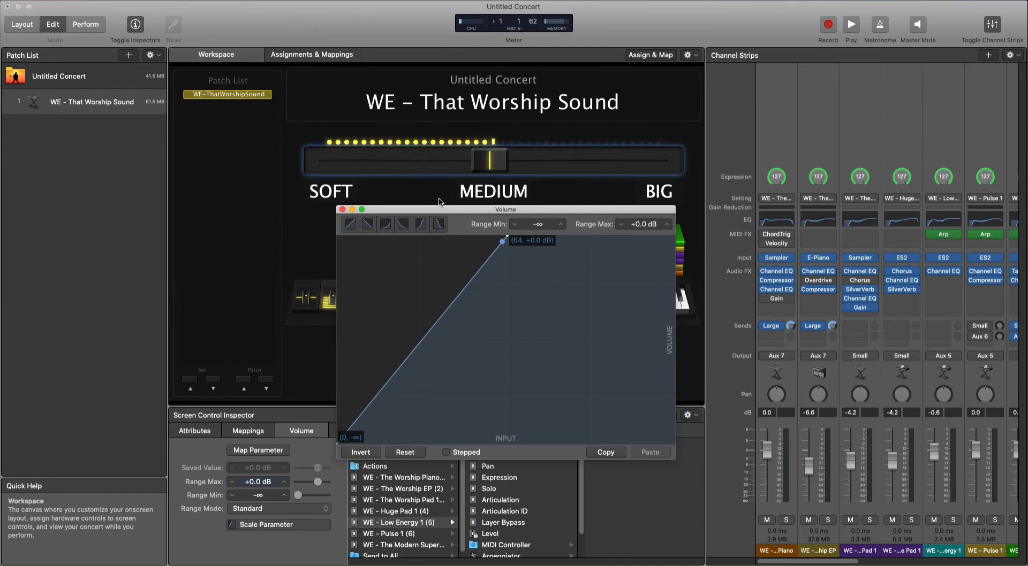
{"action": "left_click", "coordinate": [943, 526]}
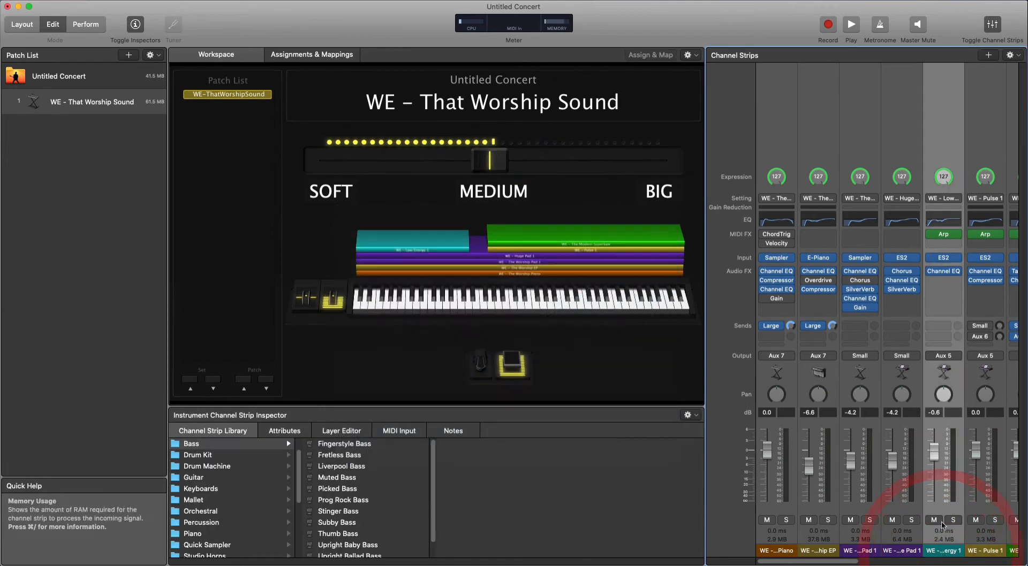
{"action": "left_click", "coordinate": [438, 160]}
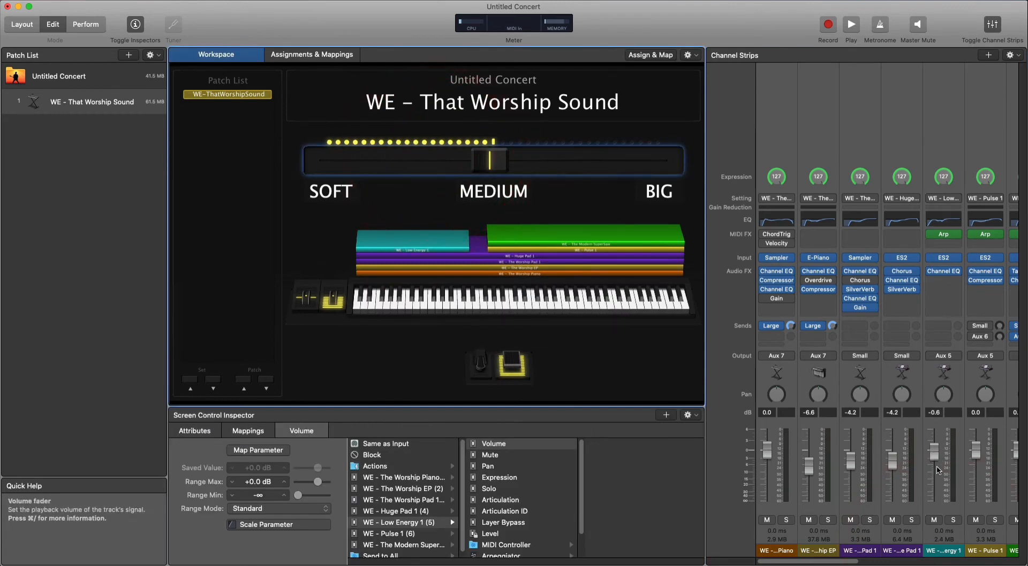
{"action": "left_click", "coordinate": [933, 453]}
{"action": "left_click", "coordinate": [944, 559]}
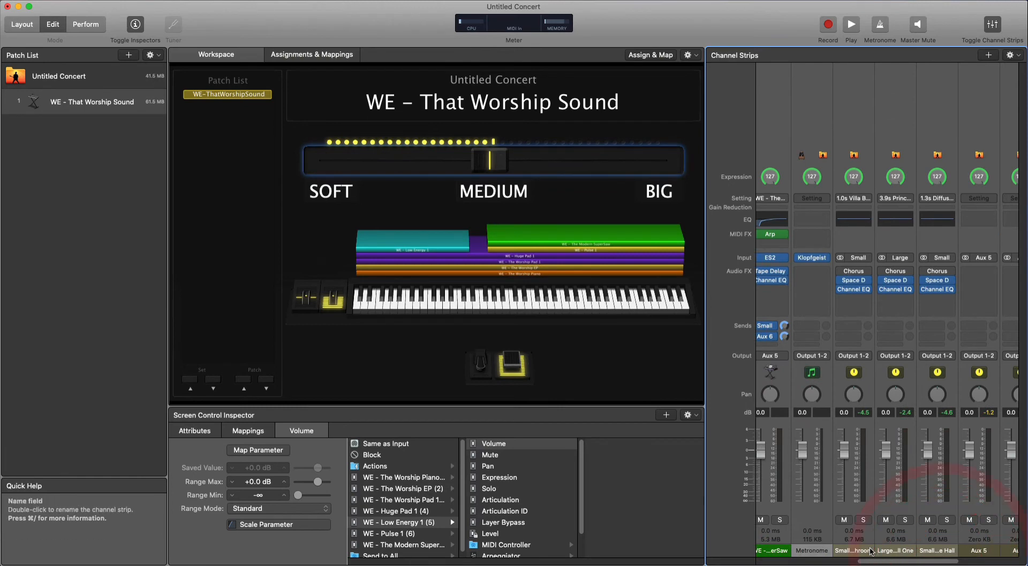
{"action": "left_click", "coordinate": [767, 561]}
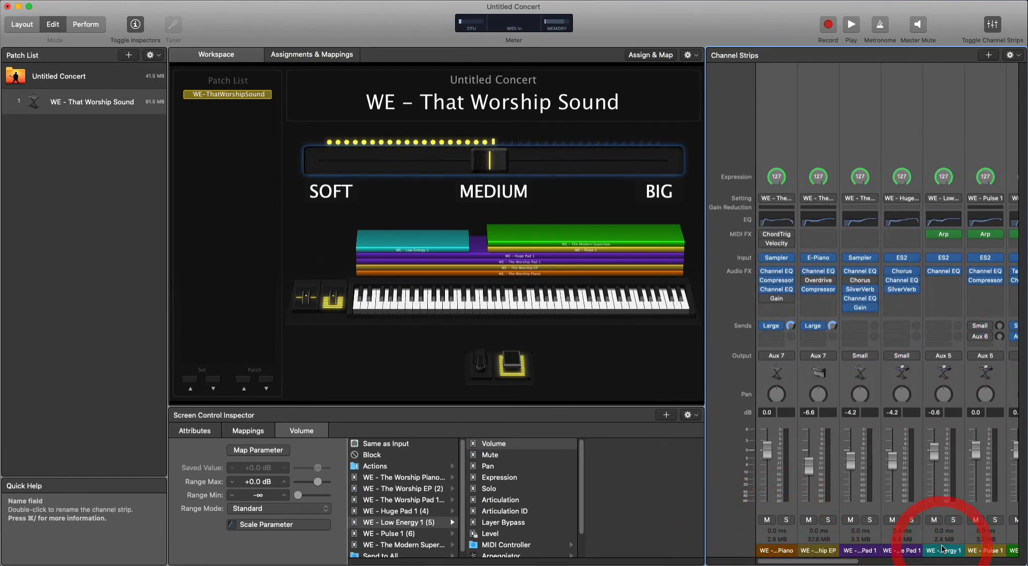
{"action": "left_click", "coordinate": [942, 524]}
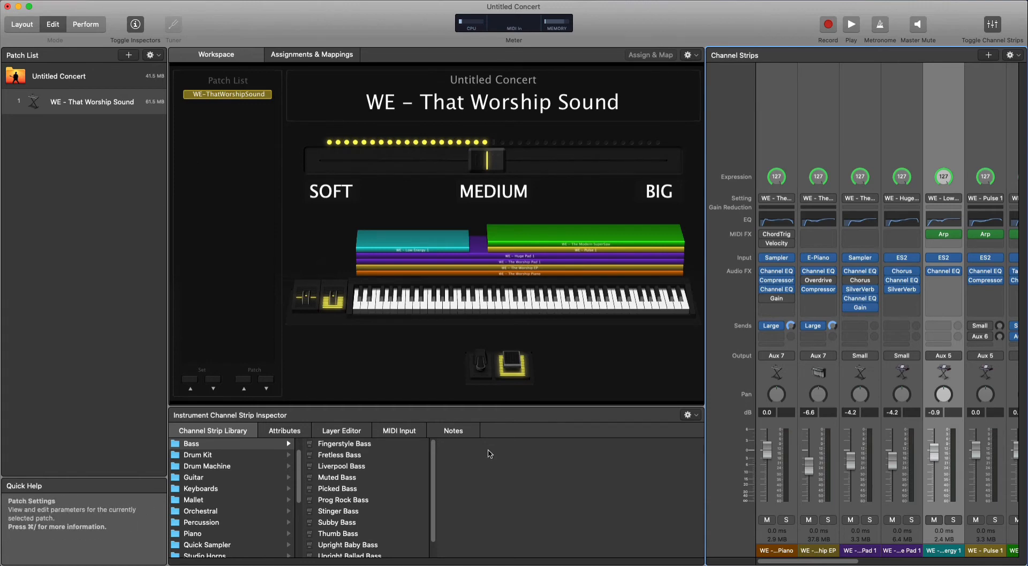
Add a second mapping to the horizontal fader for the Volume of WE - Pulse 1, with the range maximum at 0 dB.
{"action": "left_click", "coordinate": [400, 161]}
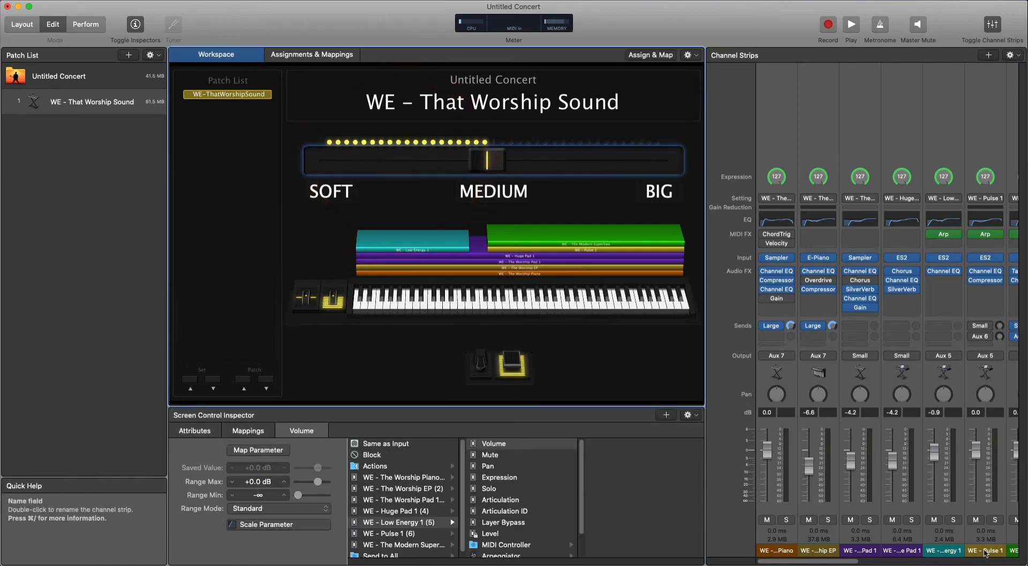
{"action": "scroll", "coordinate": [942, 551], "scroll_direction": "right", "scroll_amount": 2}
{"action": "scroll", "coordinate": [937, 551], "scroll_direction": "right", "scroll_amount": 1}
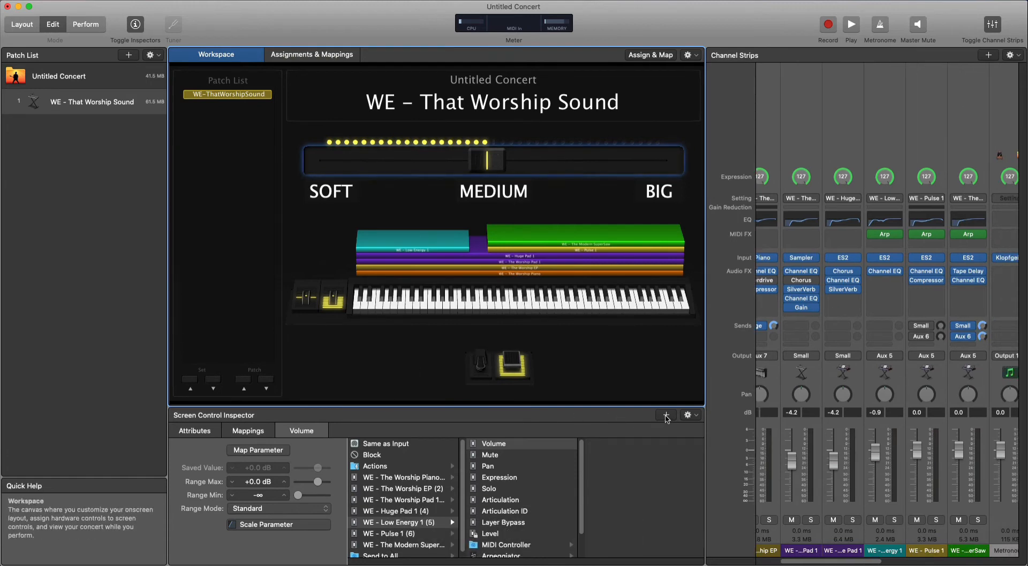
{"action": "left_click", "coordinate": [400, 167]}
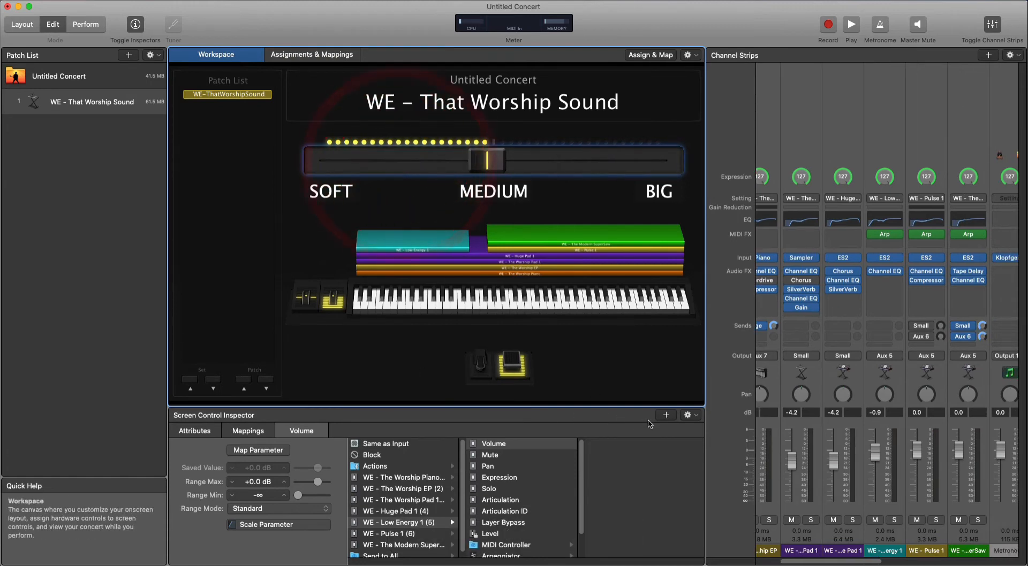
{"action": "left_click", "coordinate": [666, 415]}
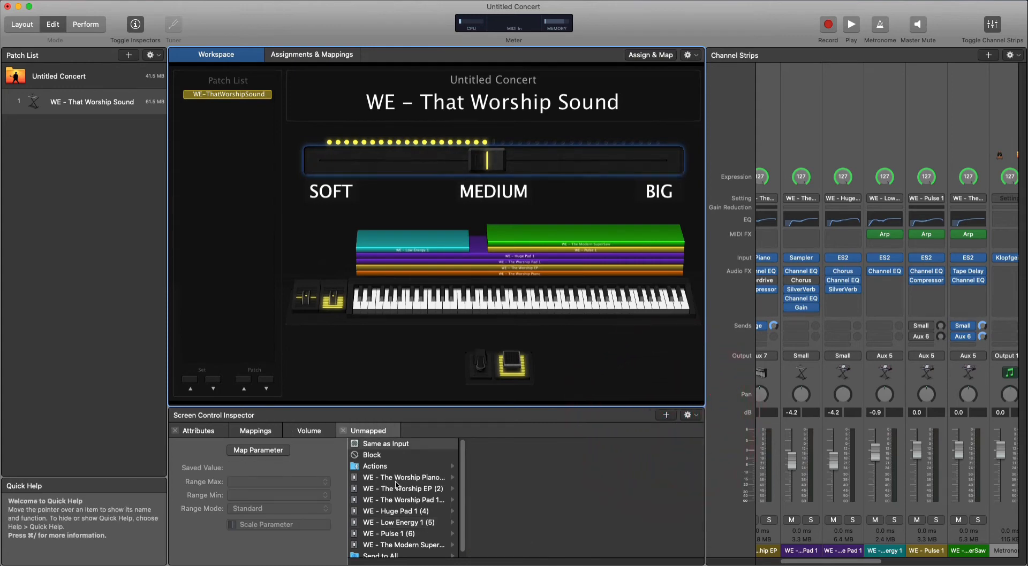
{"action": "left_click", "coordinate": [402, 533]}
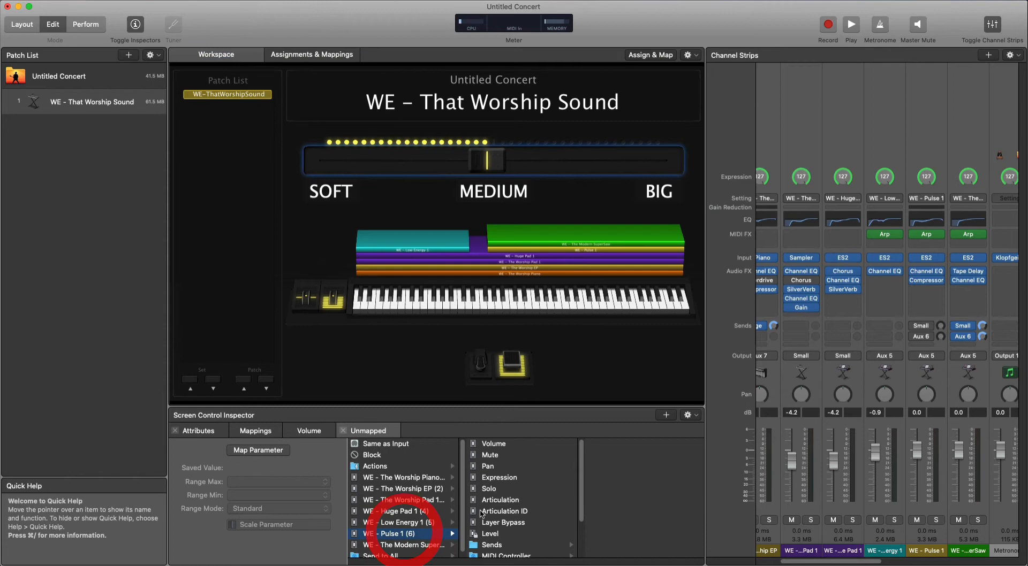
{"action": "left_click", "coordinate": [494, 443]}
{"action": "left_click", "coordinate": [258, 481]}
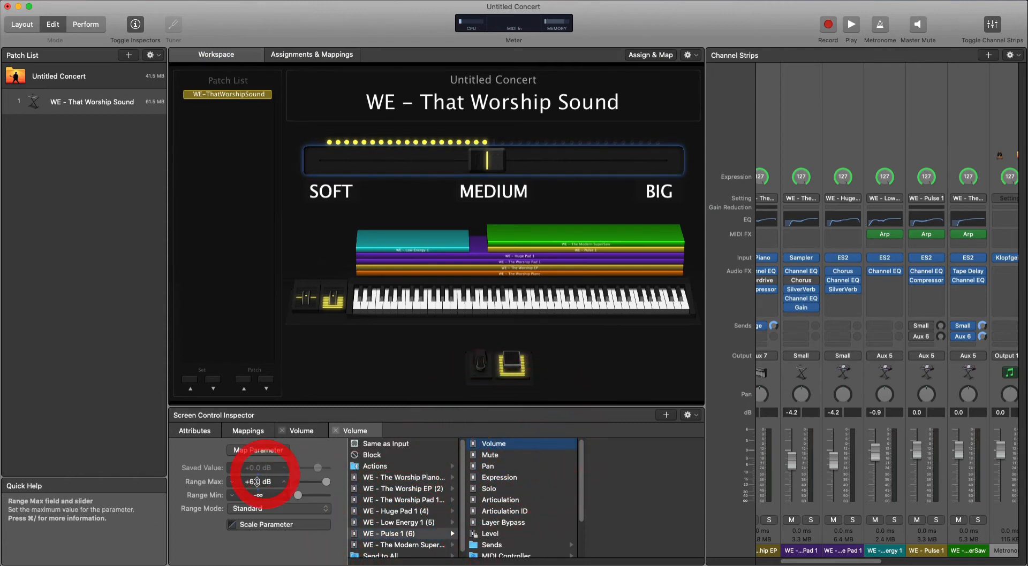
{"action": "type", "text": "0"}
{"action": "key", "text": "Return"}
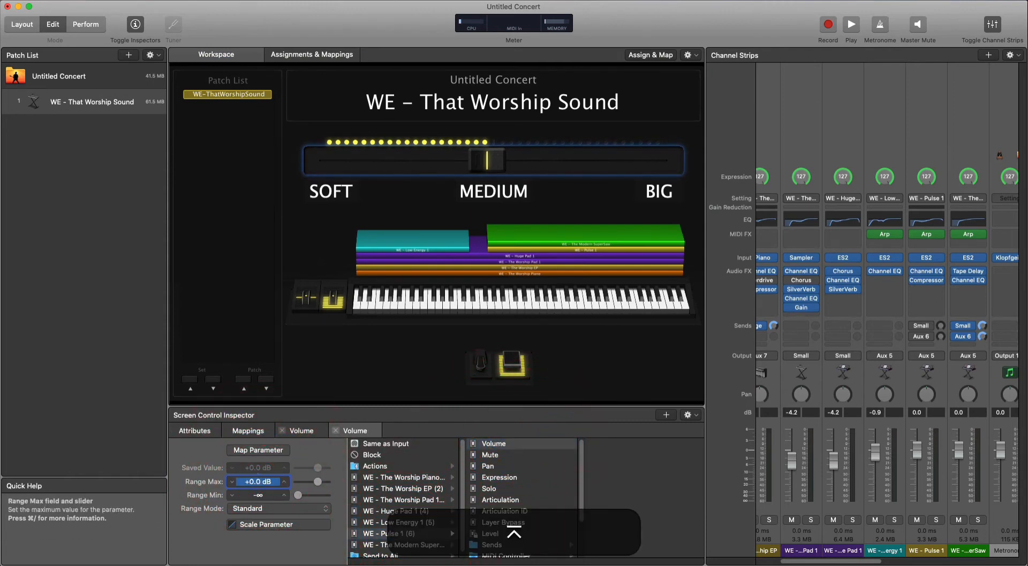
Scale the WE - Pulse 1 volume graph so it reaches +0.0 dB at input 64, and select the Low Energy 1 channel strip.
{"action": "left_click", "coordinate": [258, 525]}
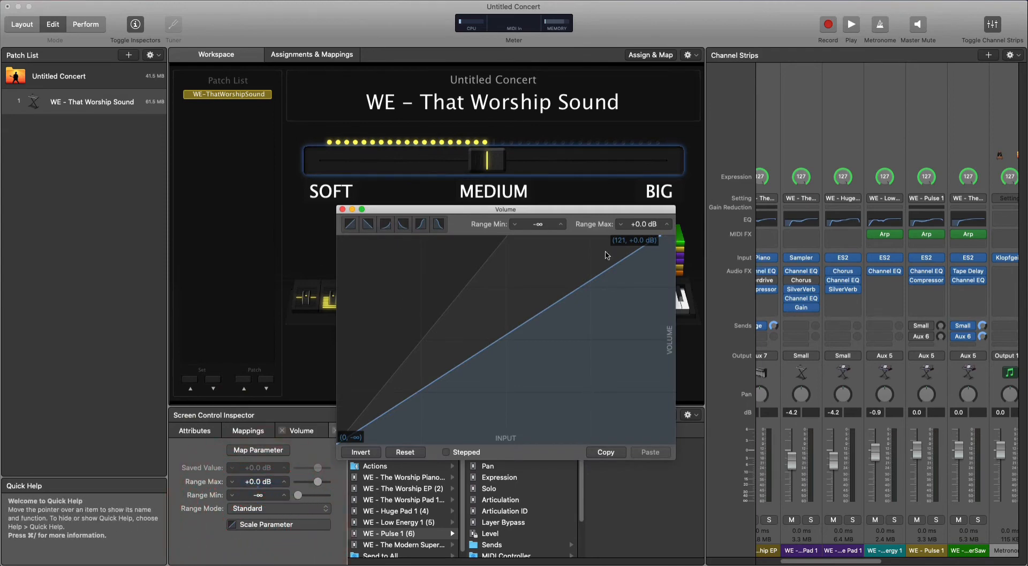
{"action": "left_click_drag", "start_coordinate": [658, 242], "coordinate": [597, 236]}
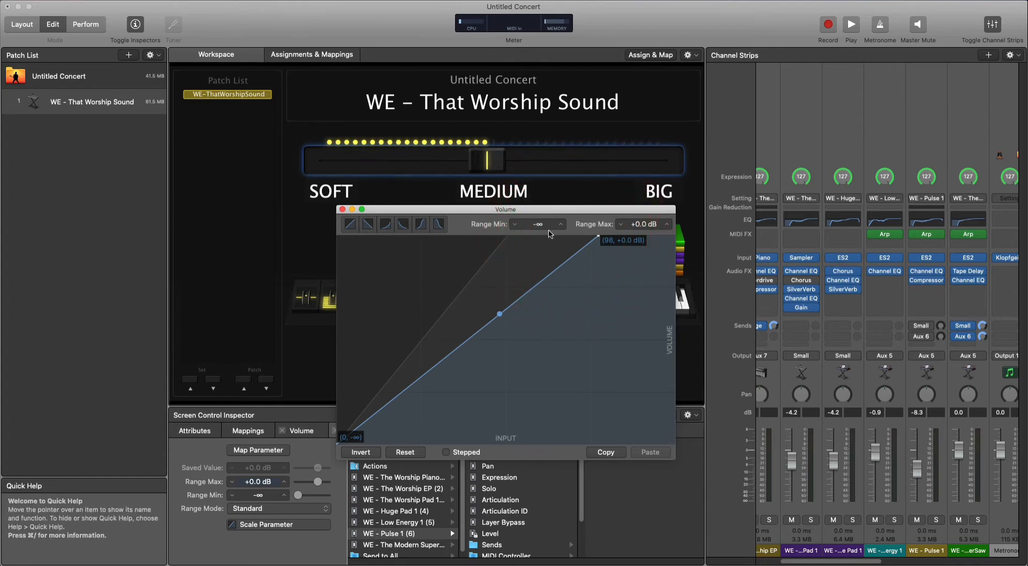
{"action": "left_click_drag", "start_coordinate": [597, 236], "coordinate": [505, 199]}
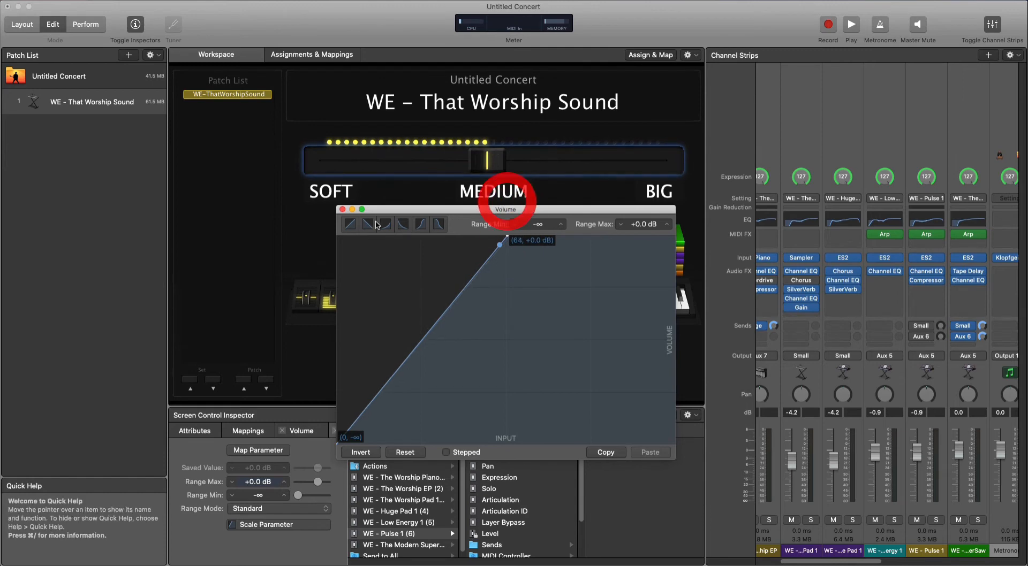
{"action": "left_click", "coordinate": [342, 210]}
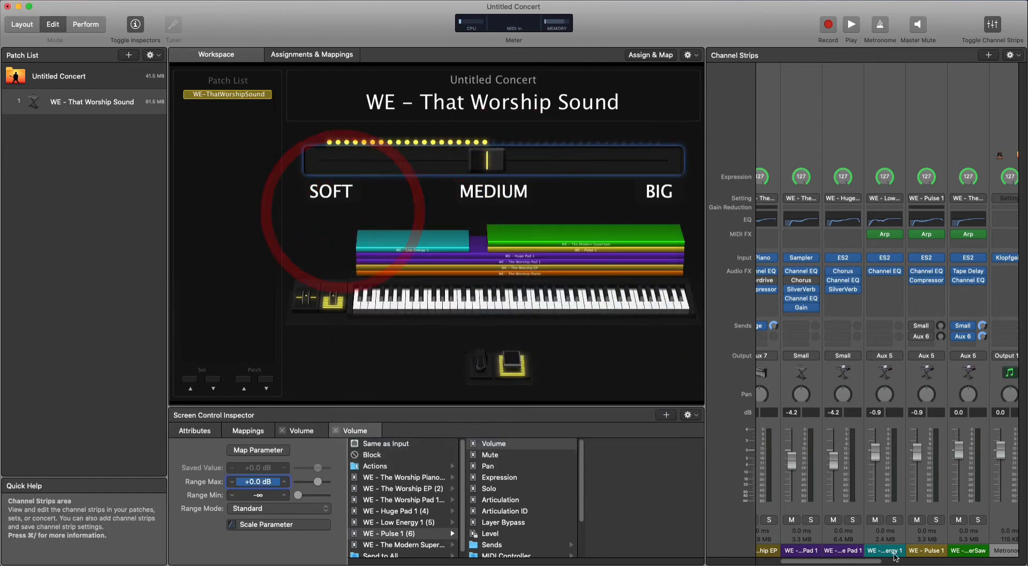
{"action": "left_click", "coordinate": [893, 556]}
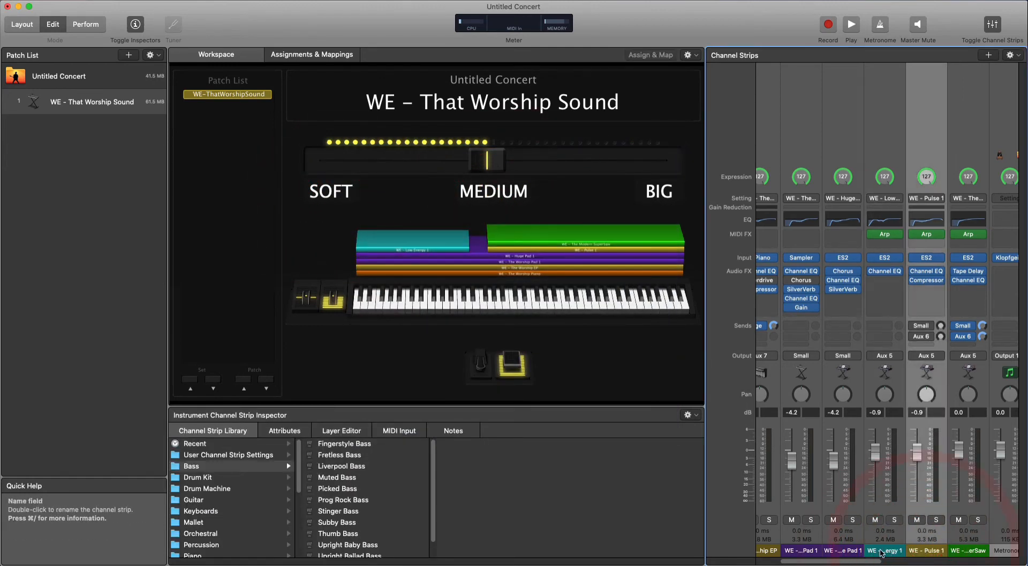
{"action": "left_click", "coordinate": [882, 553]}
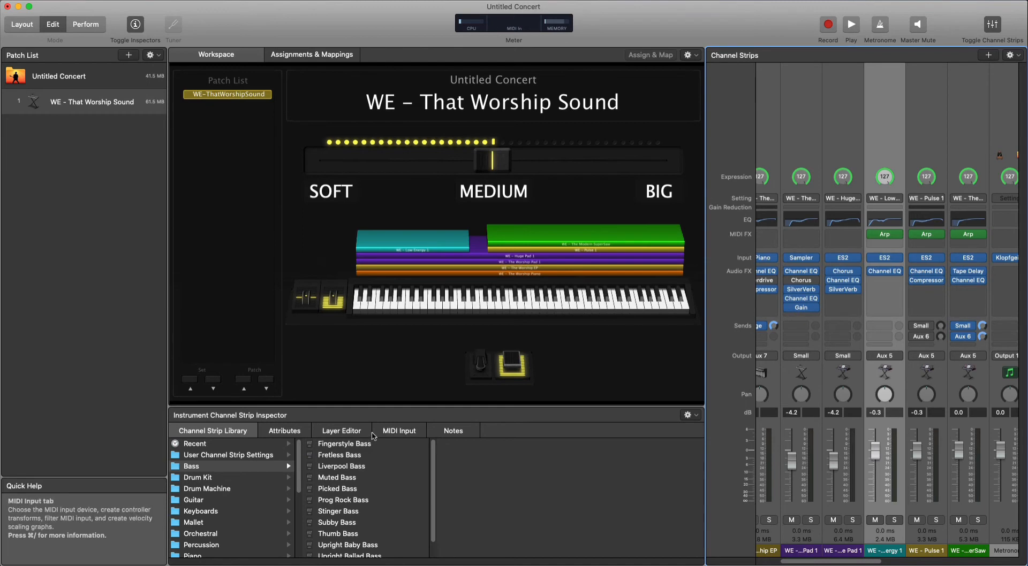
Add a third mapping to the horizontal fader for the Volume of WE - The Modern SuperSaw, with the range maximum at 0 dB.
{"action": "left_click", "coordinate": [460, 165]}
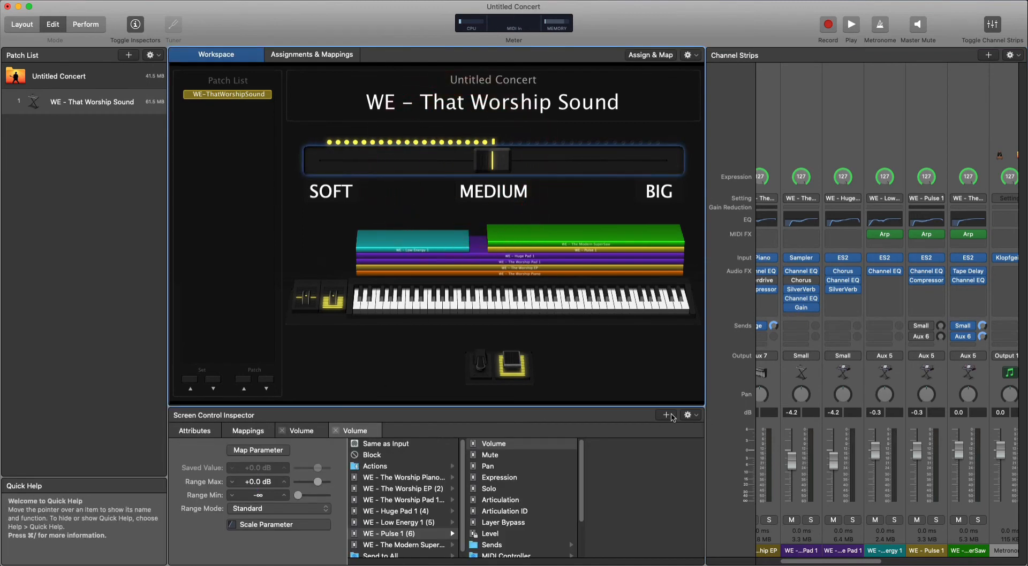
{"action": "left_click", "coordinate": [666, 415]}
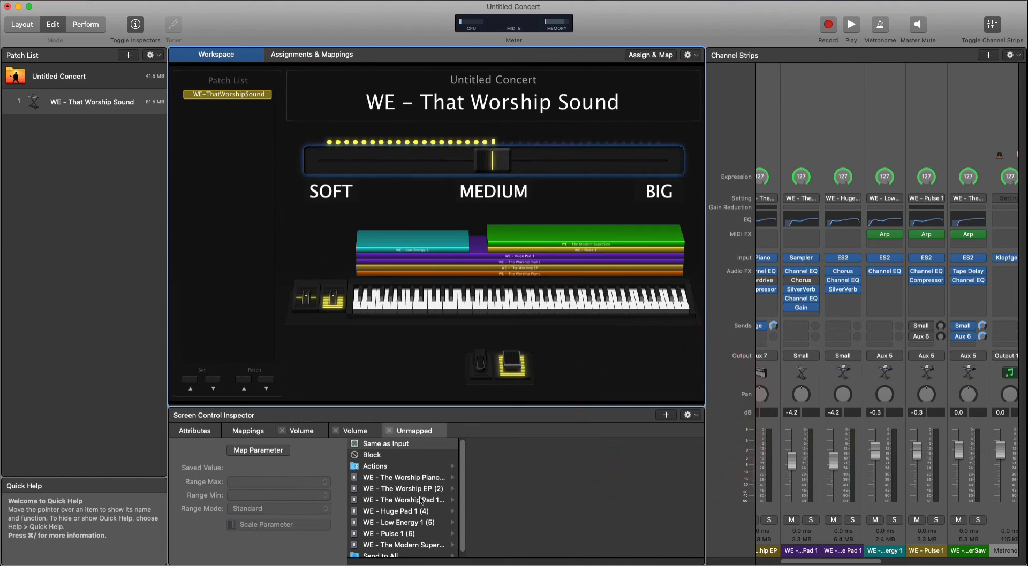
{"action": "left_click", "coordinate": [405, 545]}
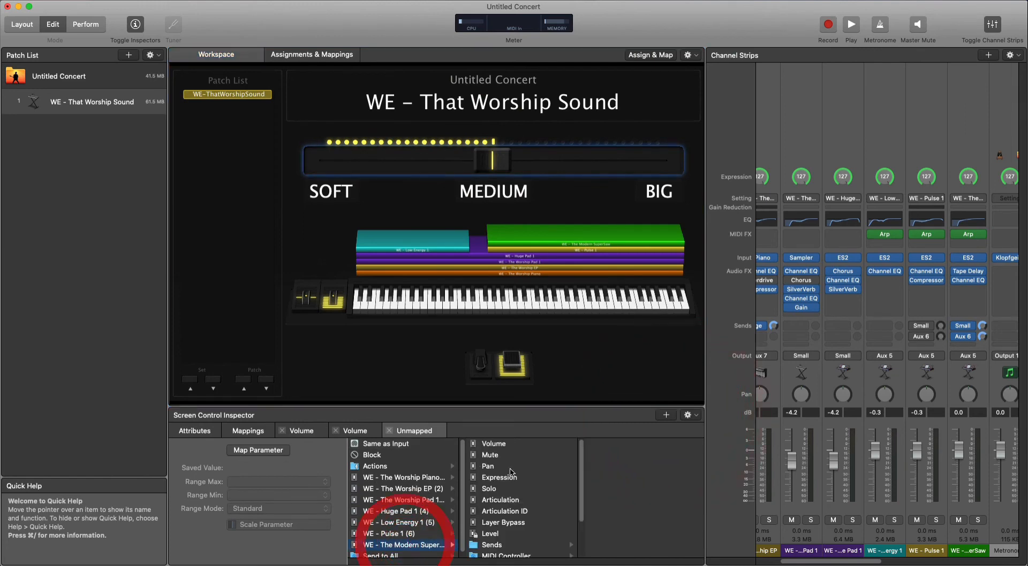
{"action": "left_click", "coordinate": [492, 443]}
{"action": "double_click", "coordinate": [249, 483]}
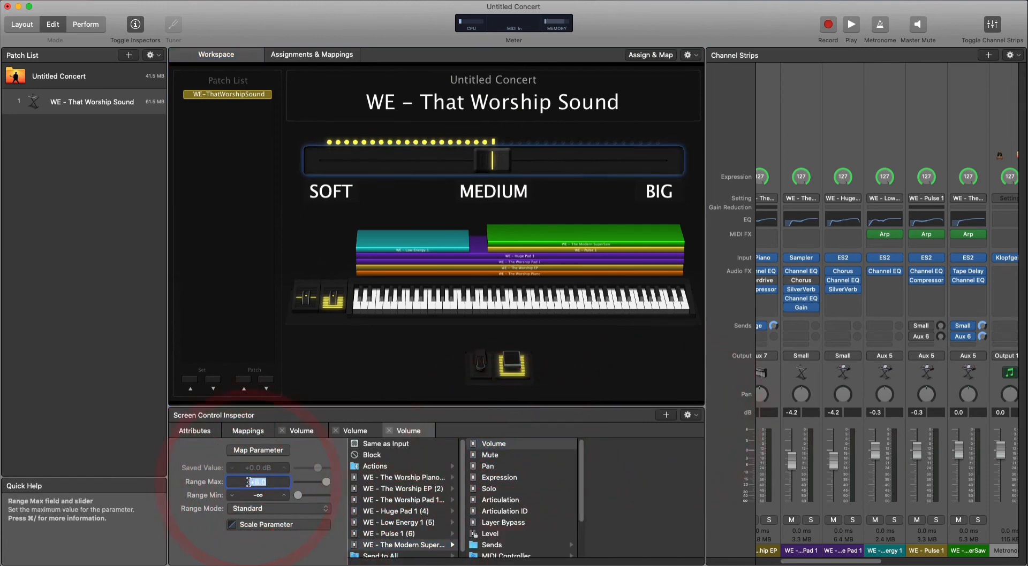
{"action": "type", "text": "0"}
{"action": "key", "text": "Return"}
Scale the Modern SuperSaw volume graph to rise from -∞ at input 64 to +0.0 dB at input 127, and leave the graph.
{"action": "left_click", "coordinate": [263, 525]}
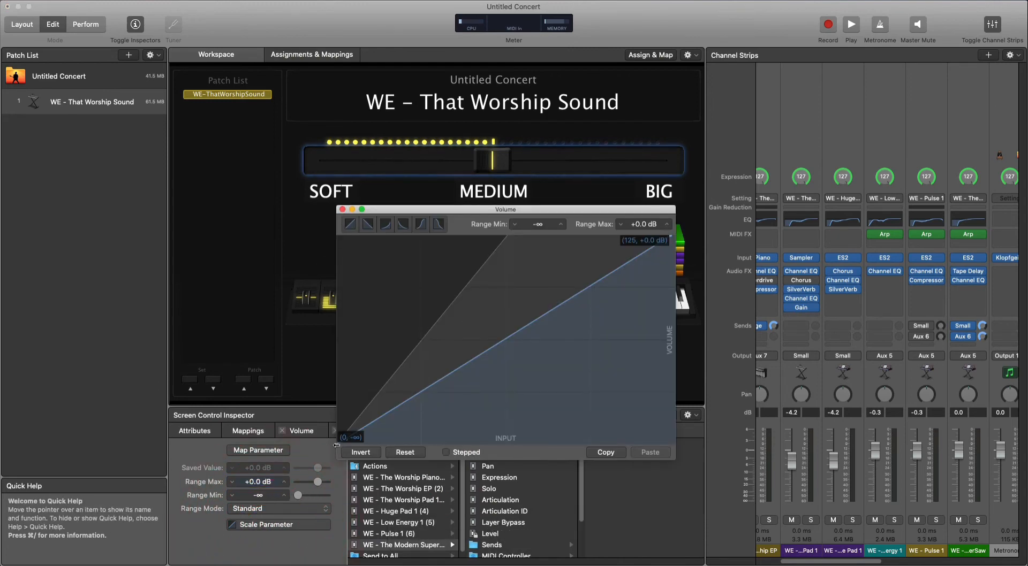
{"action": "left_click_drag", "start_coordinate": [336, 445], "coordinate": [354, 447]}
{"action": "left_click_drag", "start_coordinate": [409, 453], "coordinate": [512, 459]}
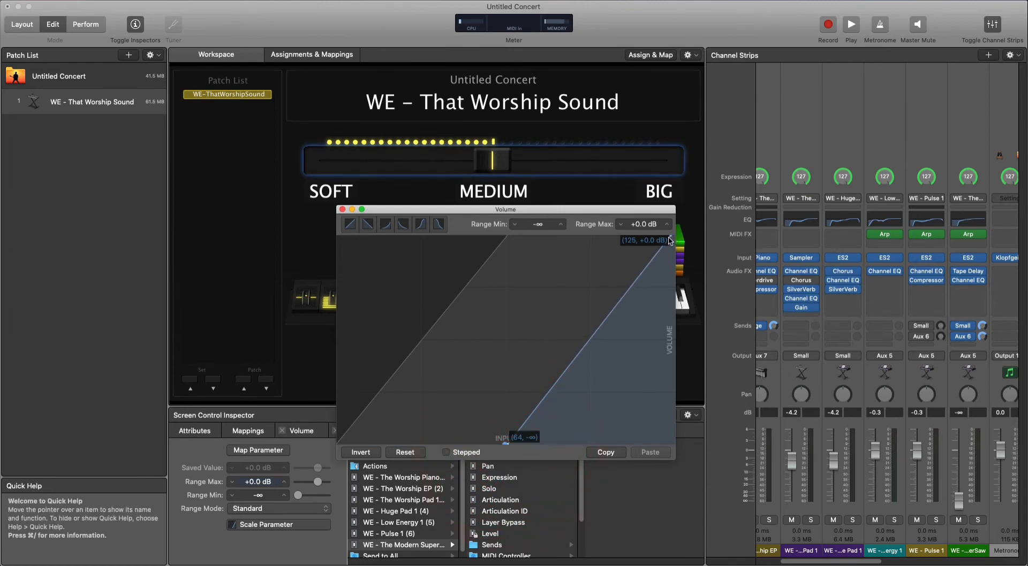
{"action": "left_click_drag", "start_coordinate": [670, 236], "coordinate": [686, 225]}
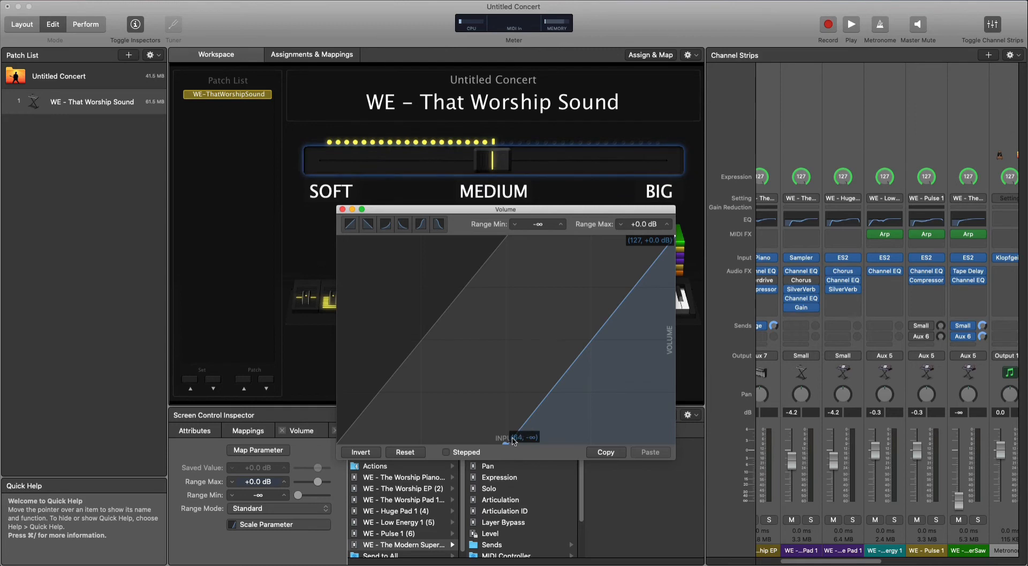
{"action": "left_click_drag", "start_coordinate": [513, 441], "coordinate": [512, 472]}
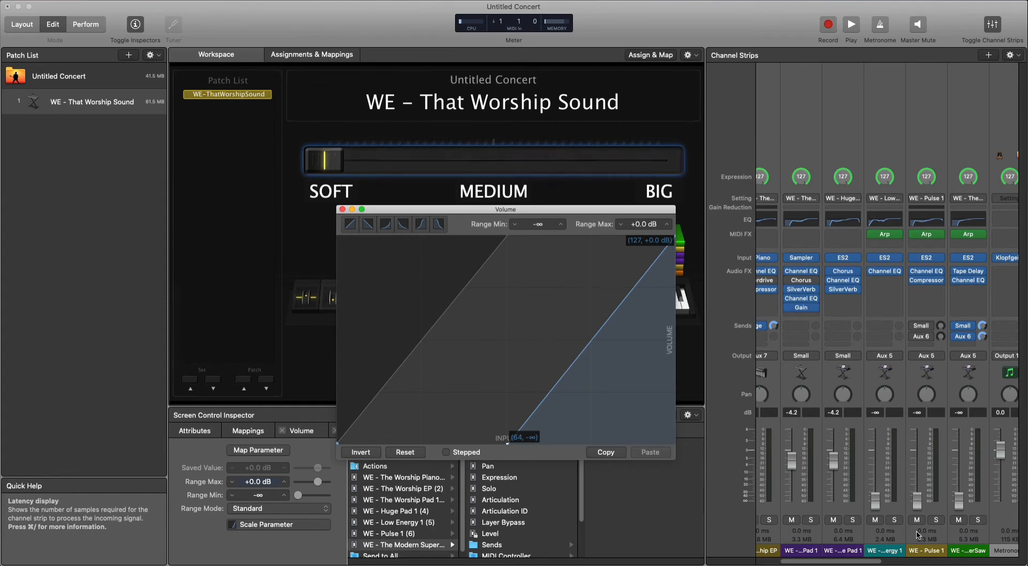
{"action": "left_click_drag", "start_coordinate": [584, 215], "coordinate": [627, 225]}
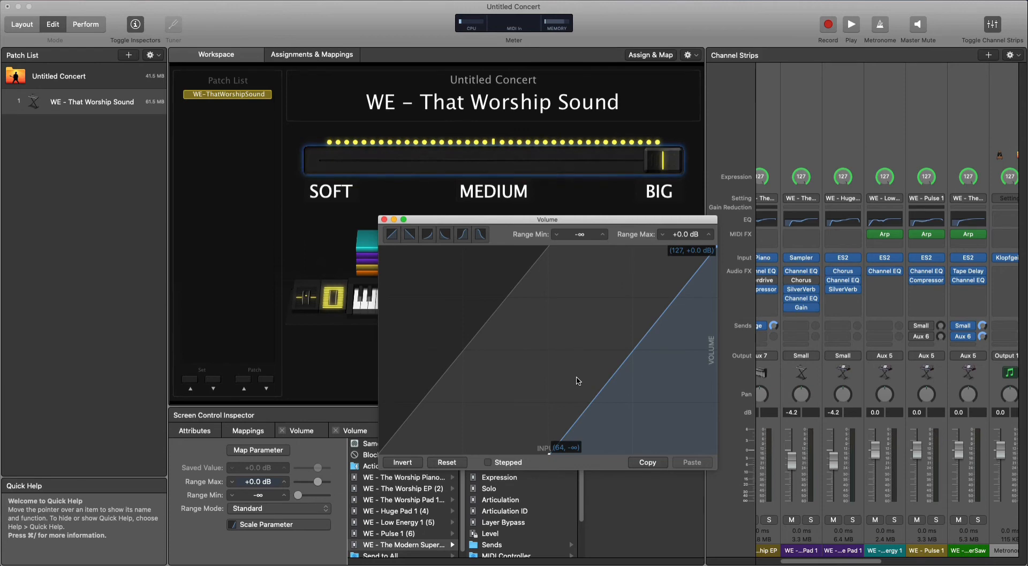
{"action": "left_click", "coordinate": [384, 220]}
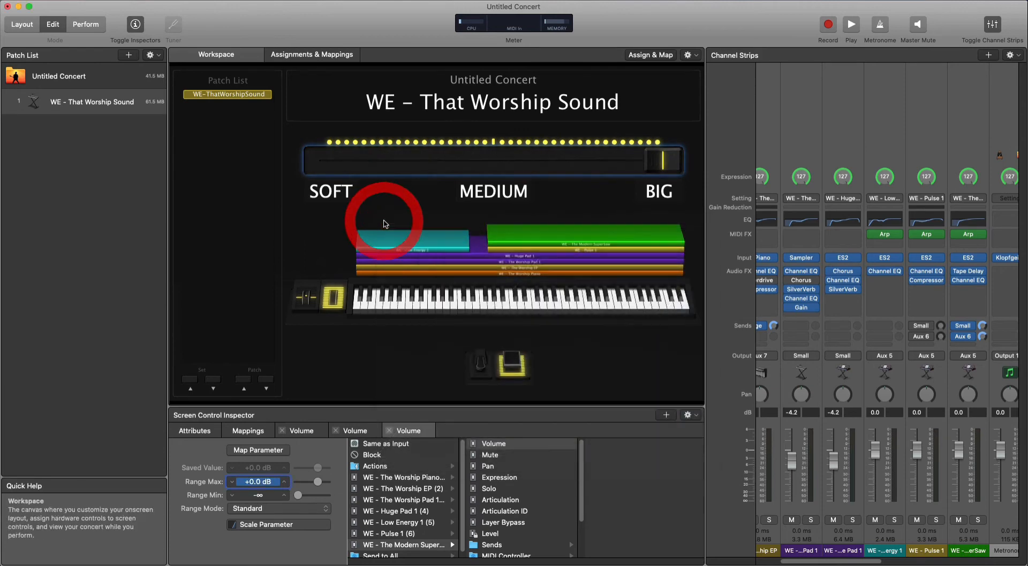
Show the settings of the WE - That Worship Sound patch, and return to the horizontal fader's Volume mapping.
{"action": "left_click", "coordinate": [111, 110]}
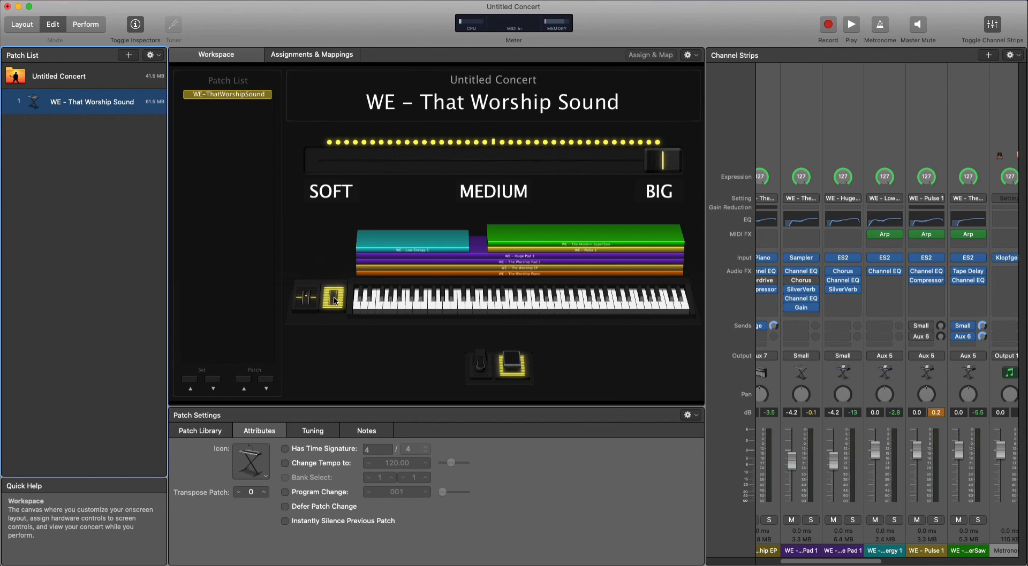
{"action": "left_click", "coordinate": [397, 169]}
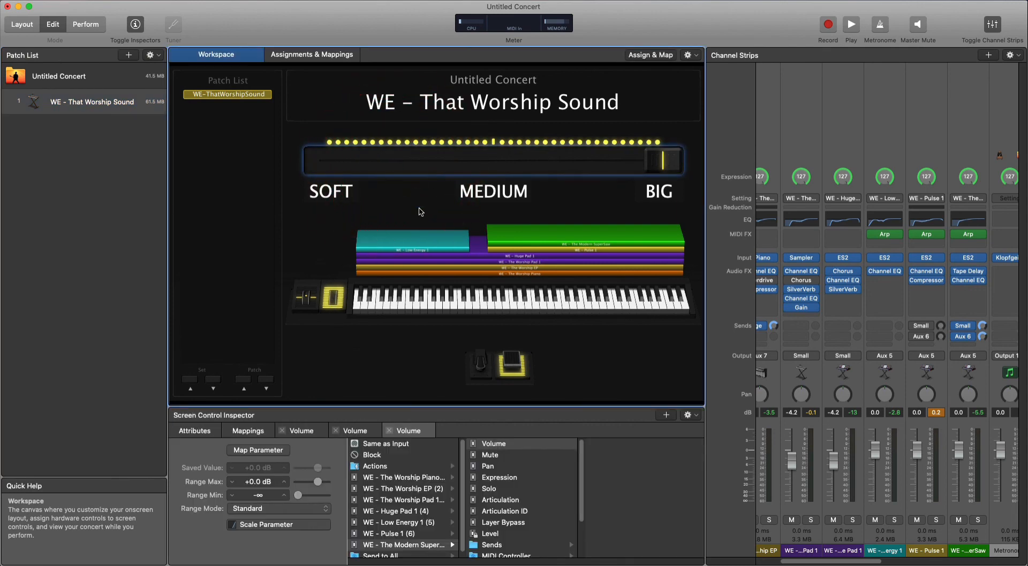